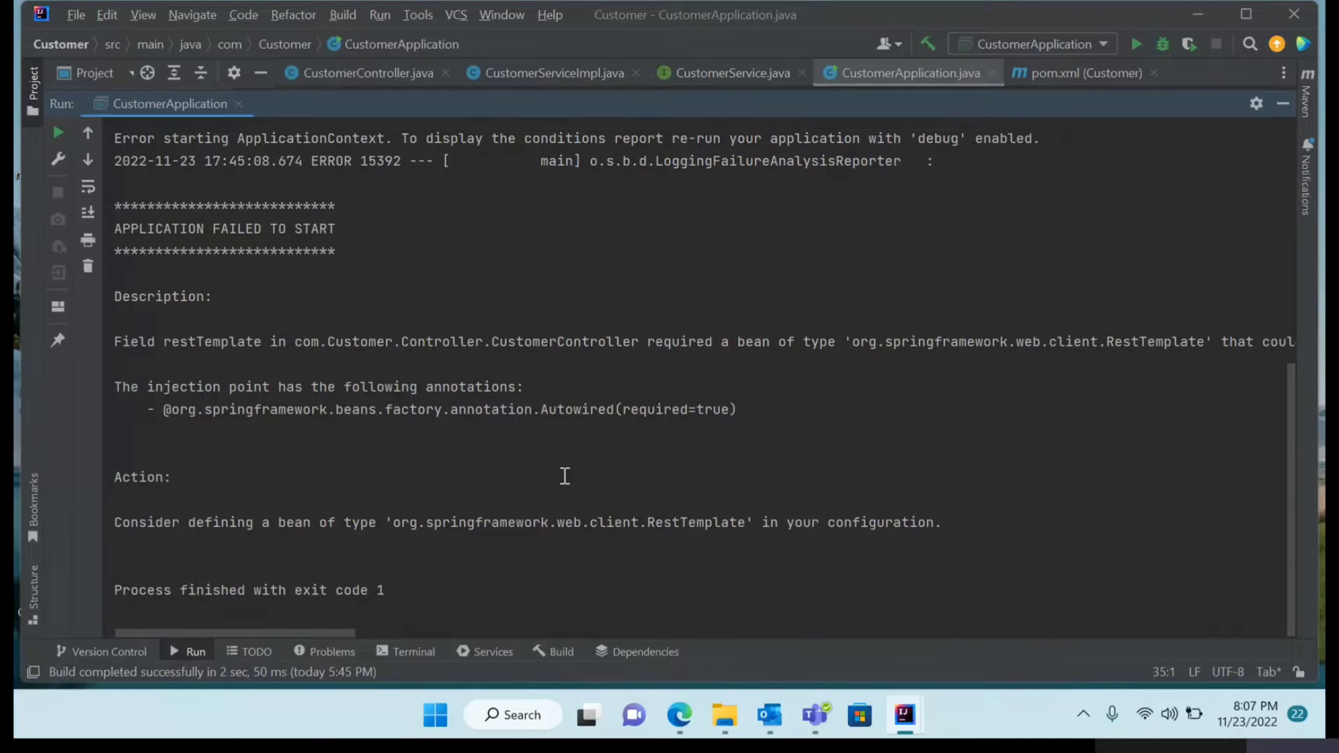
- Highlight the RestTemplate suggestion and the Autowired failure in the startup error message
drag(649, 523, 747, 528)
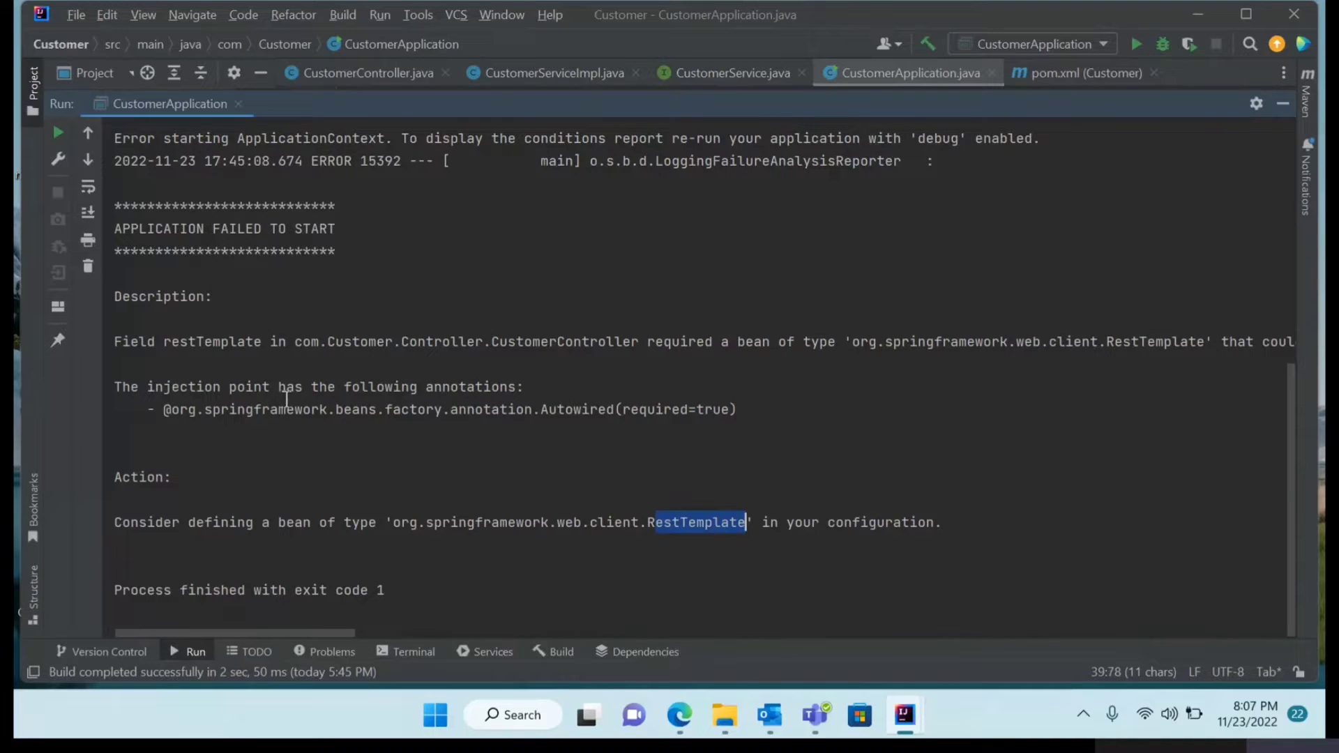
drag(162, 409, 730, 406)
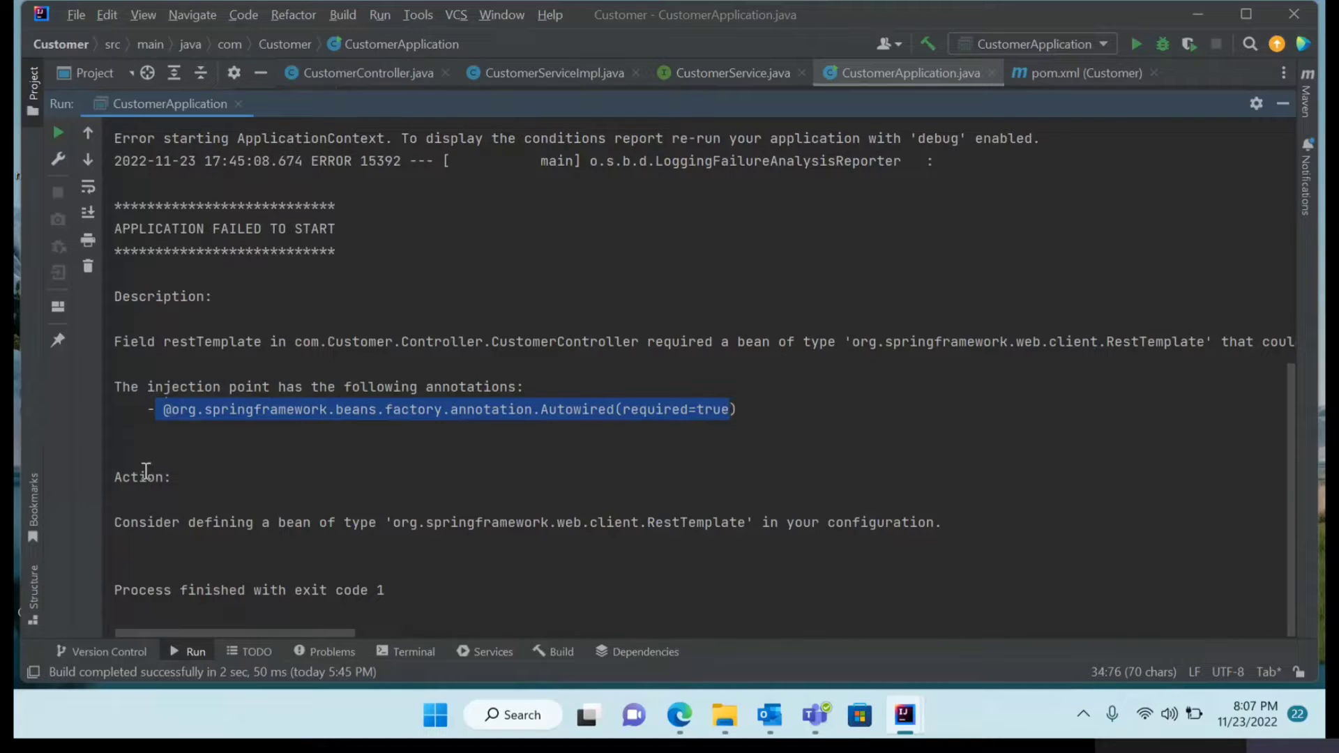
drag(124, 478, 698, 527)
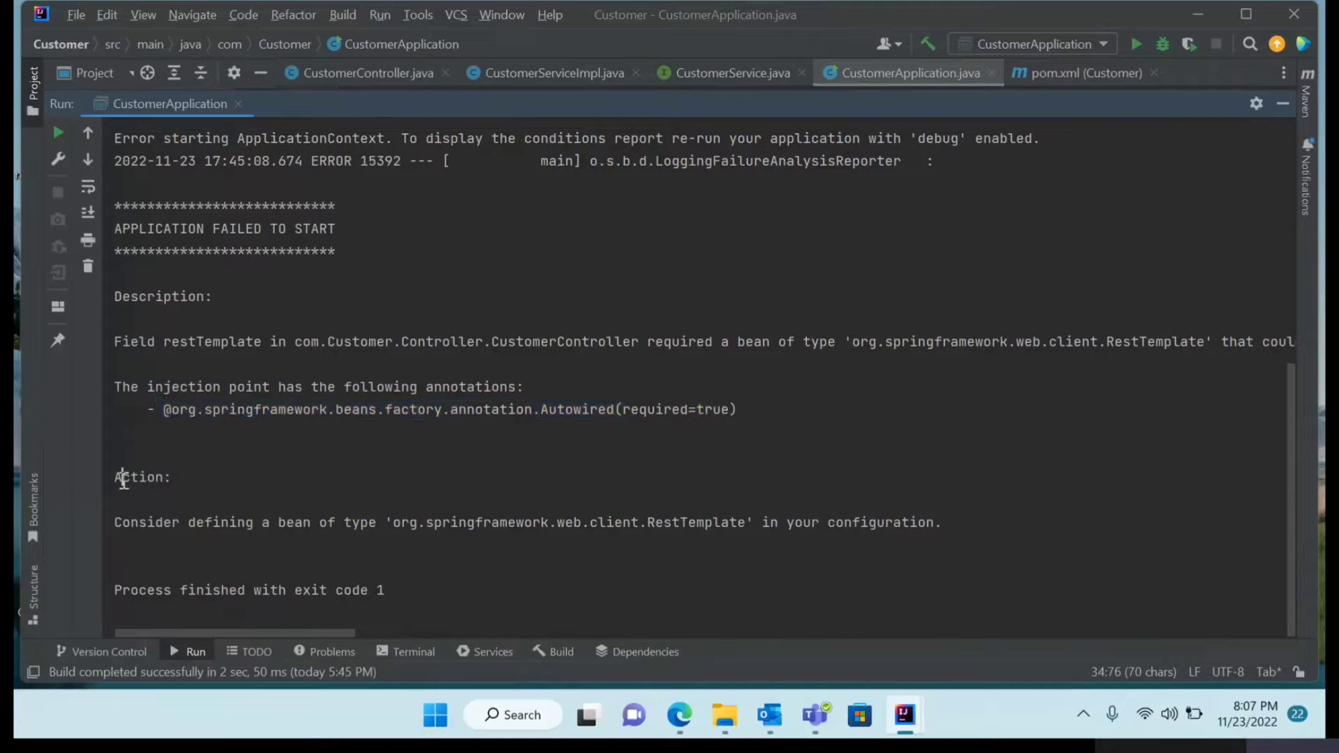
click(745, 547)
- Inspect CustomerController's autowired RestTemplate field and its product-service call on line 28
drag(533, 97, 516, 539)
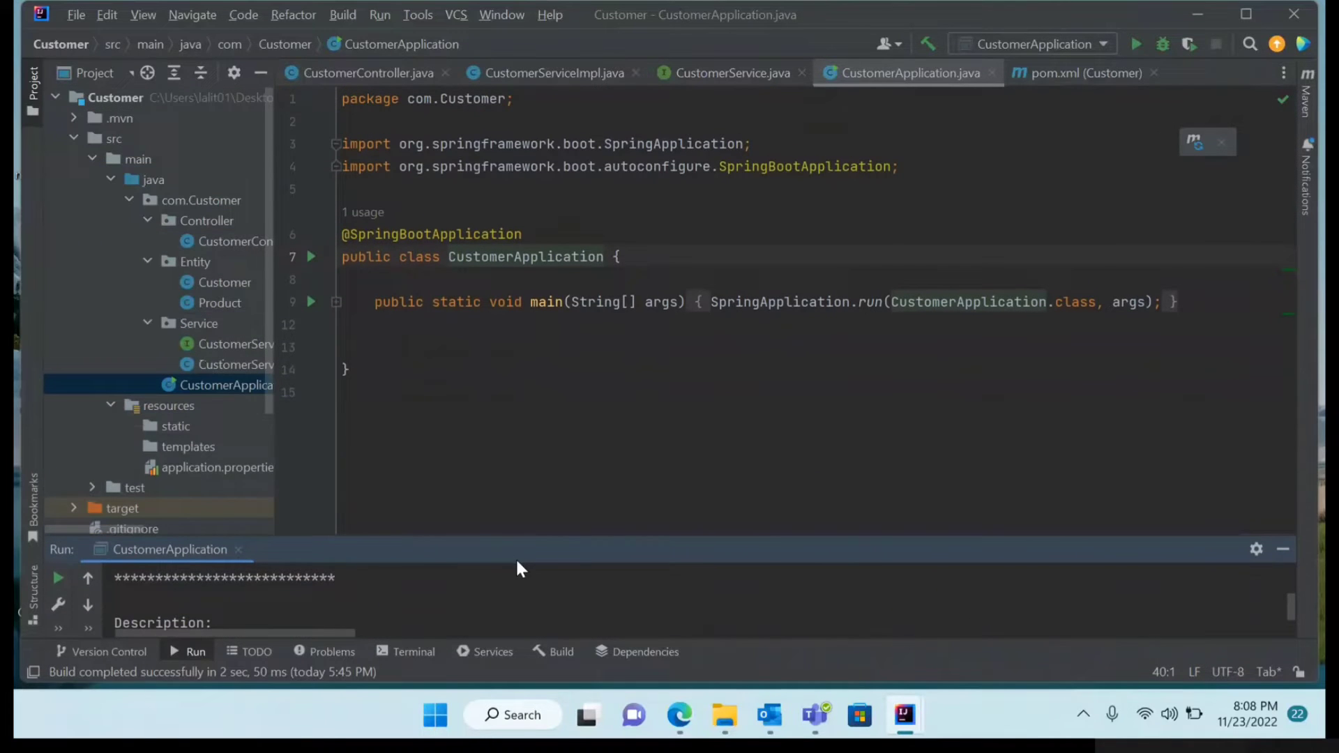
double_click(239, 240)
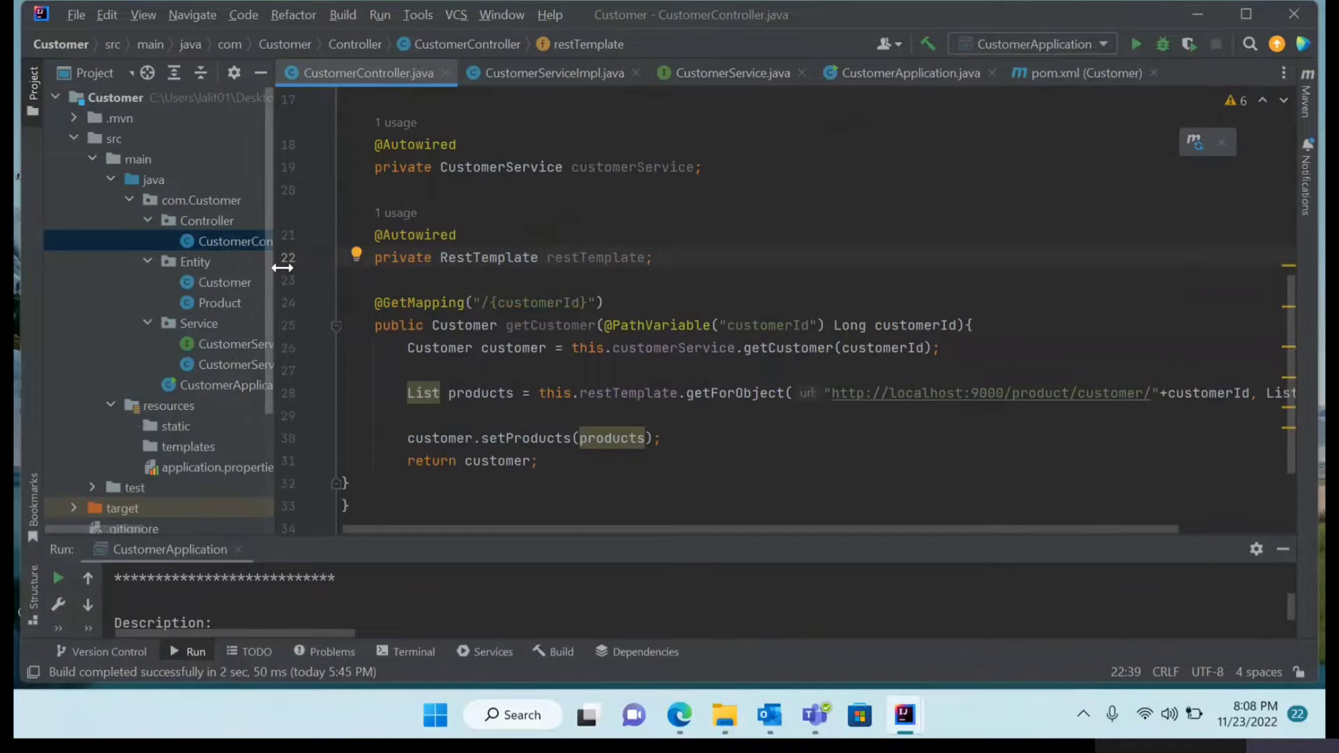
mouse_move(275, 262)
mouse_down()
mouse_move(340, 275)
mouse_move(313, 277)
mouse_up()
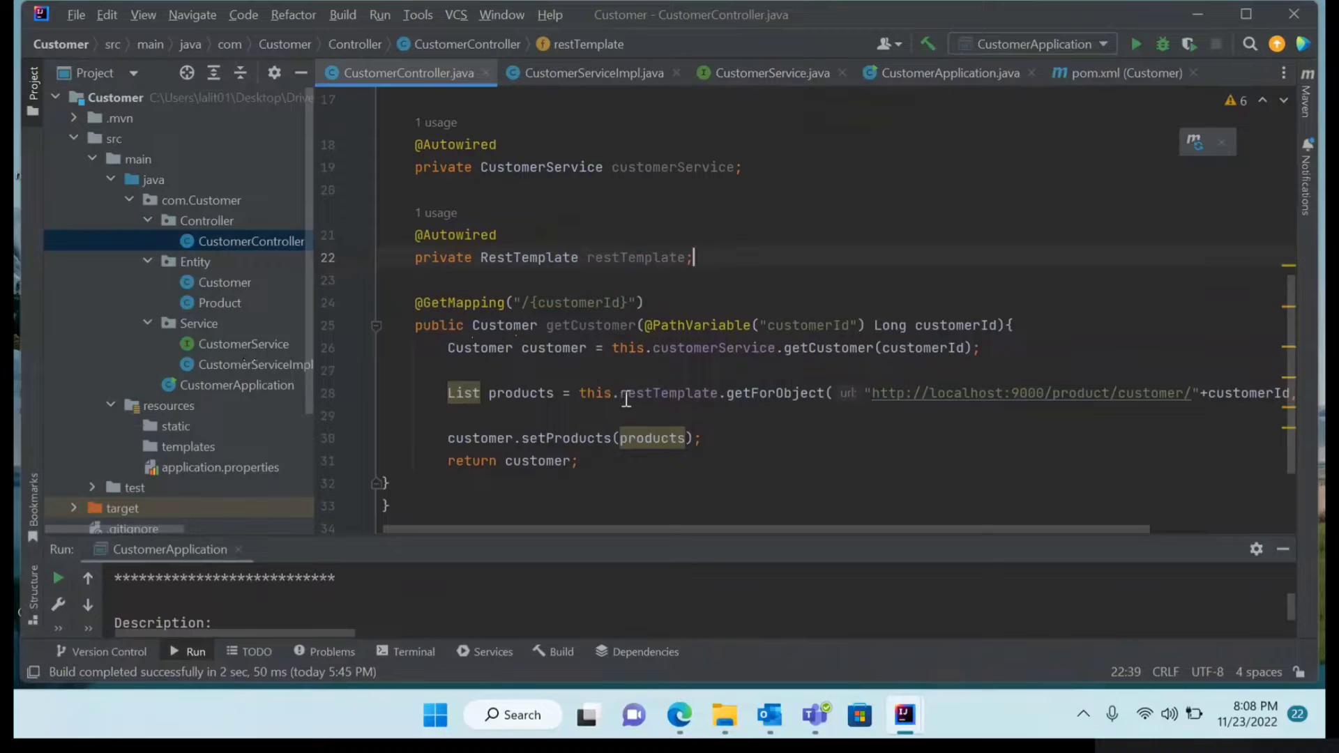
drag(580, 393, 761, 396)
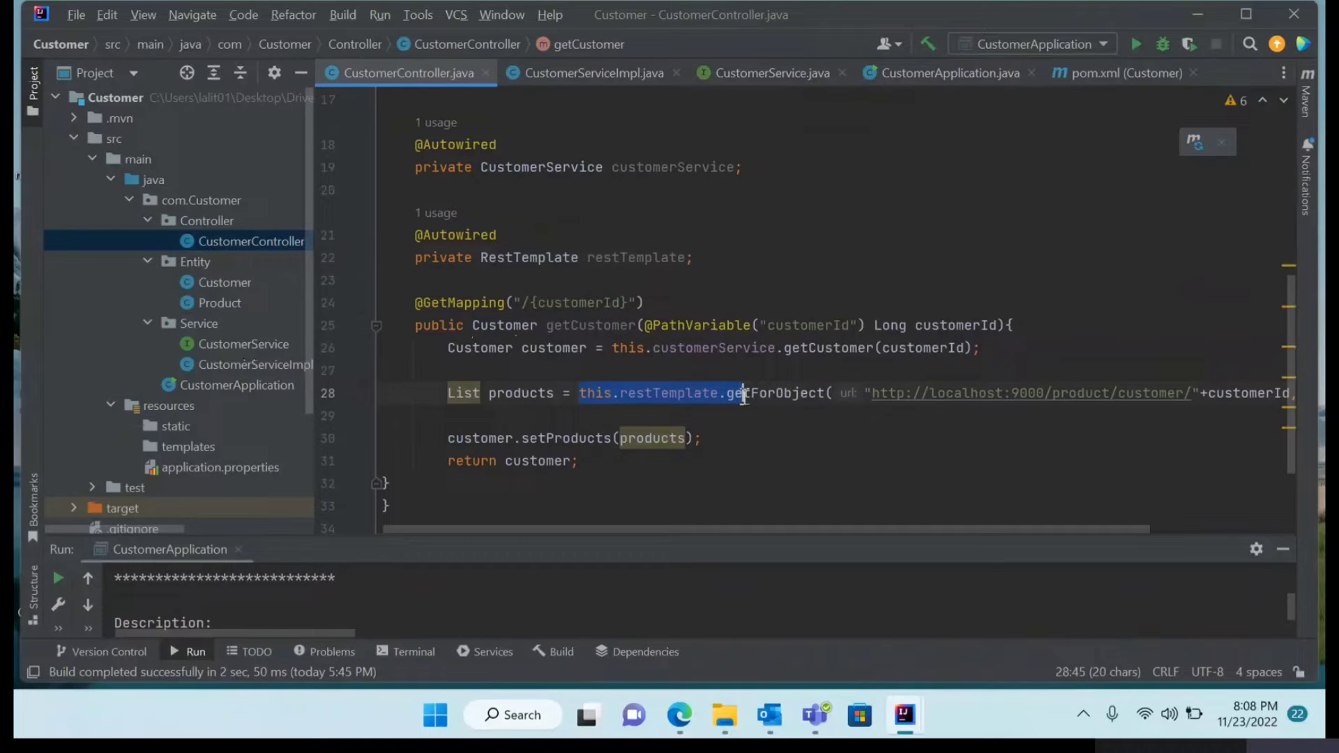
drag(865, 393, 1169, 392)
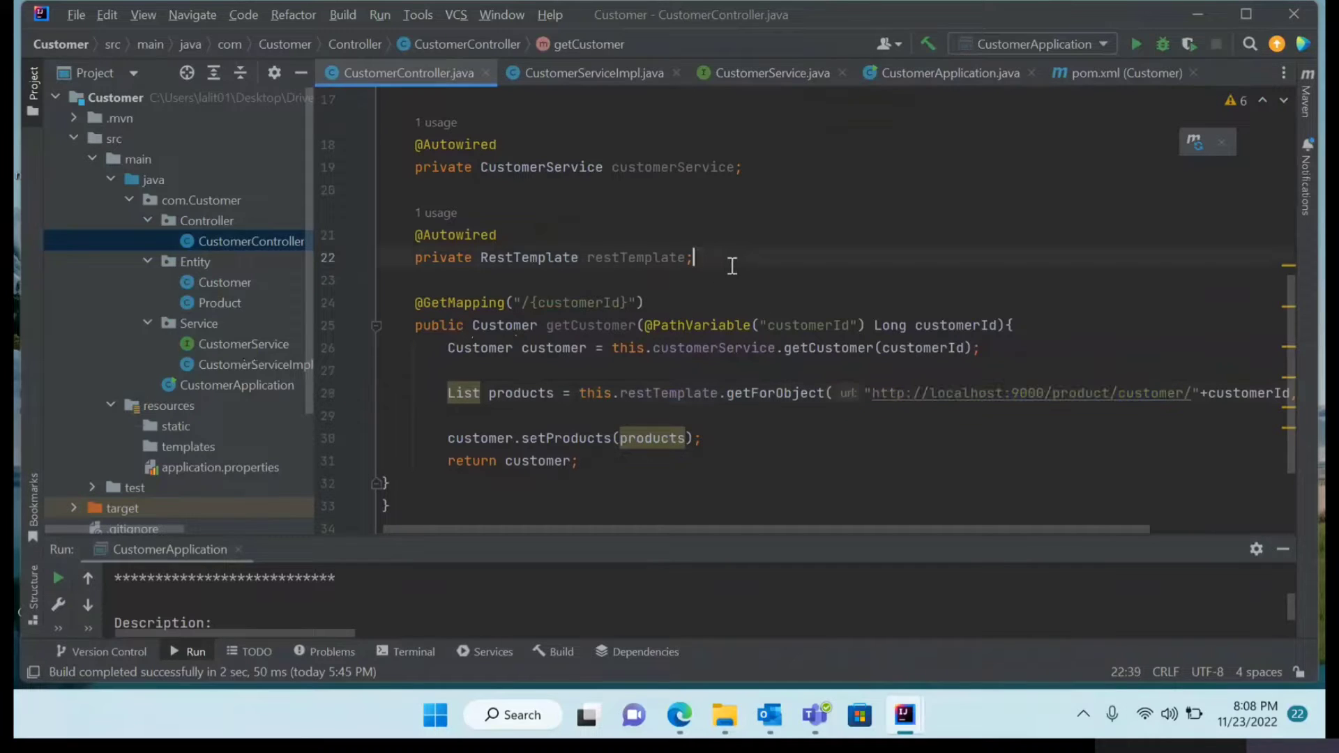
mouse_move(729, 262)
mouse_down()
mouse_move(478, 263)
mouse_move(388, 236)
mouse_up()
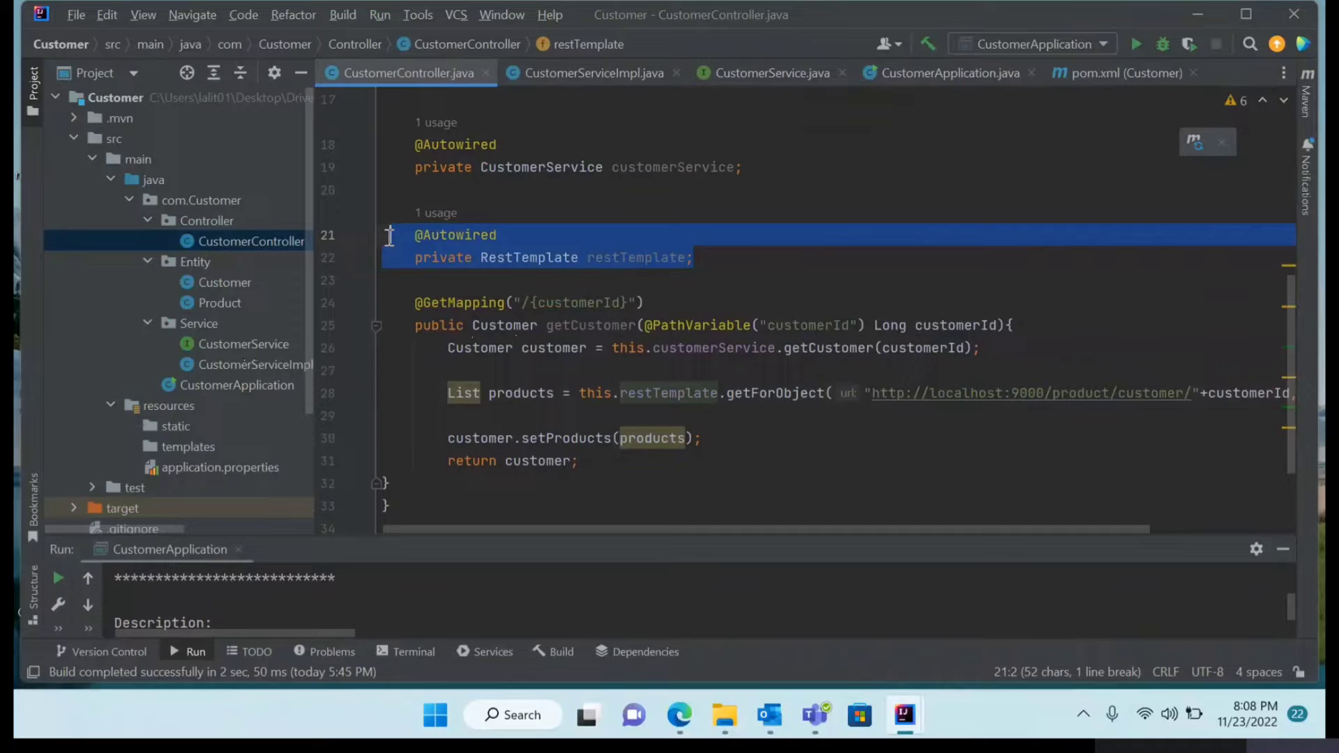
- View CustomerServiceImpl's customer list, then switch to CustomerApplication.java
click(688, 255)
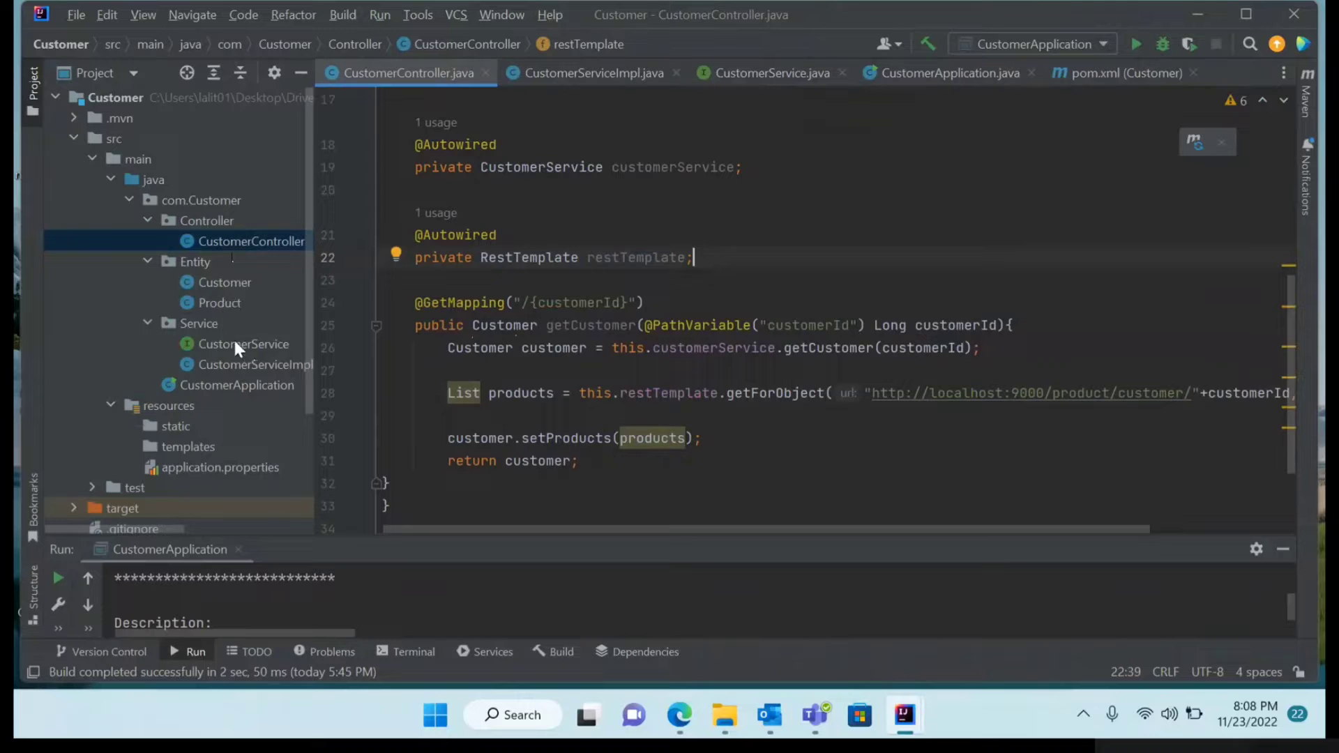
double_click(239, 366)
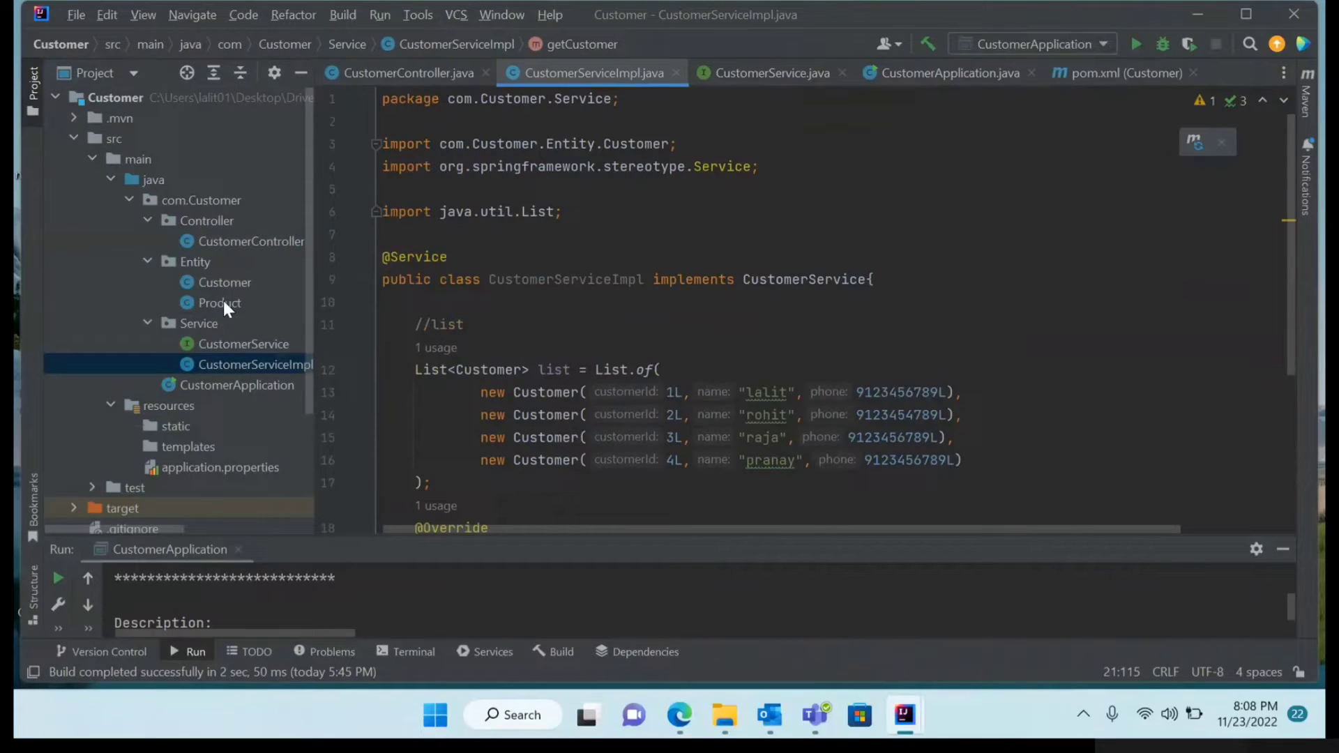
double_click(229, 388)
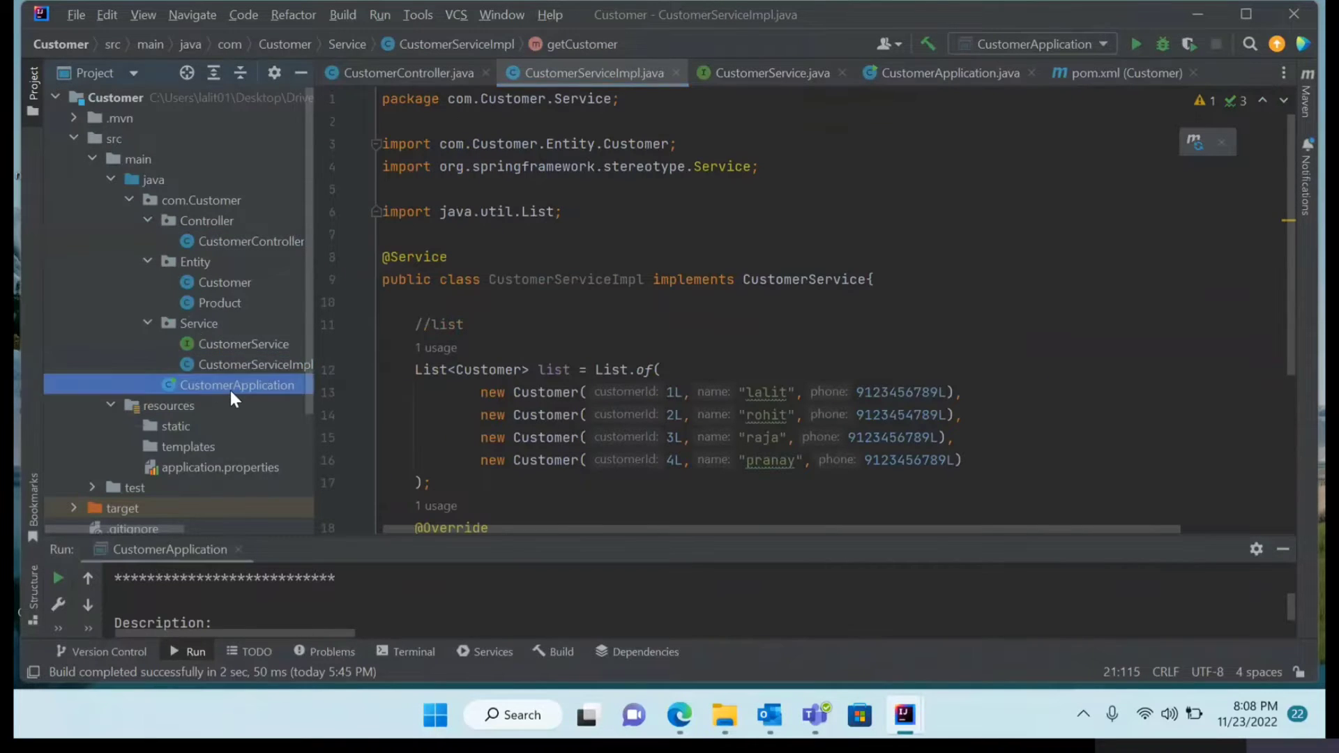
- Rerun CustomerApplication.main() and enlarge the Run console to read the log
click(347, 258)
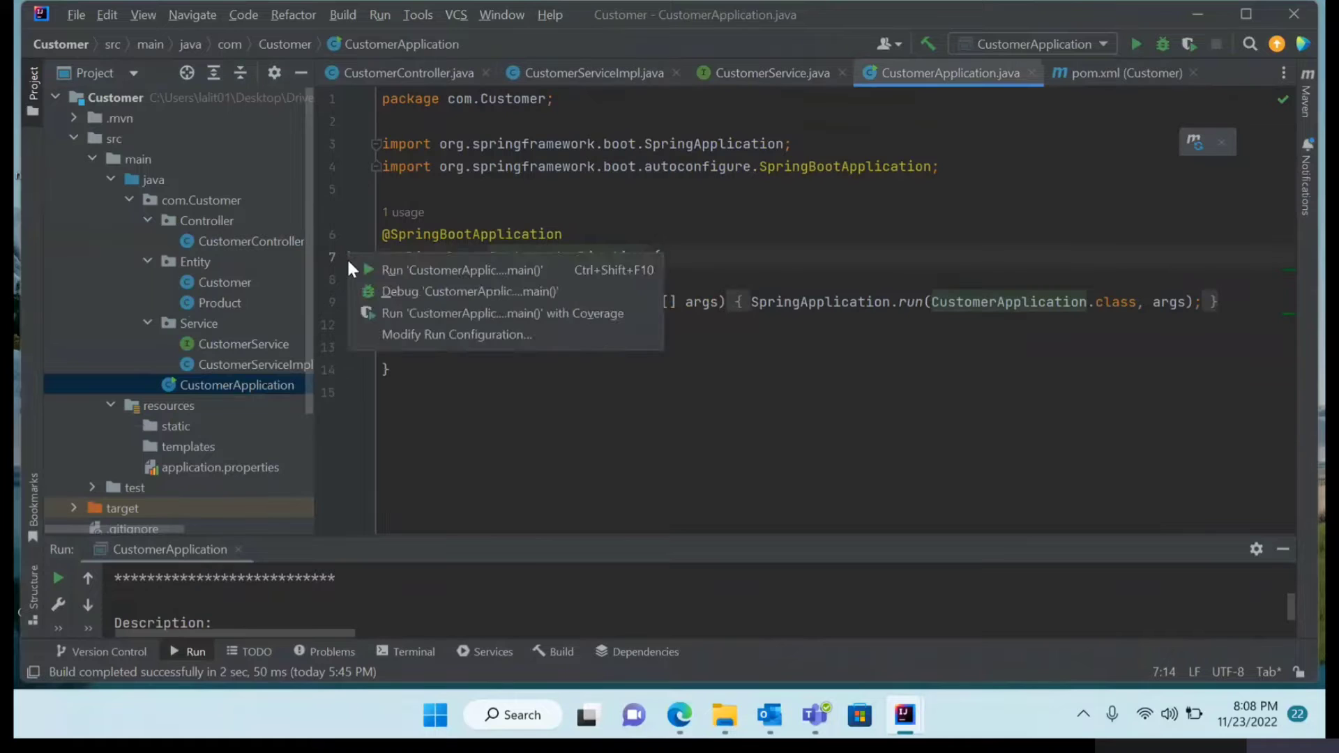
click(397, 269)
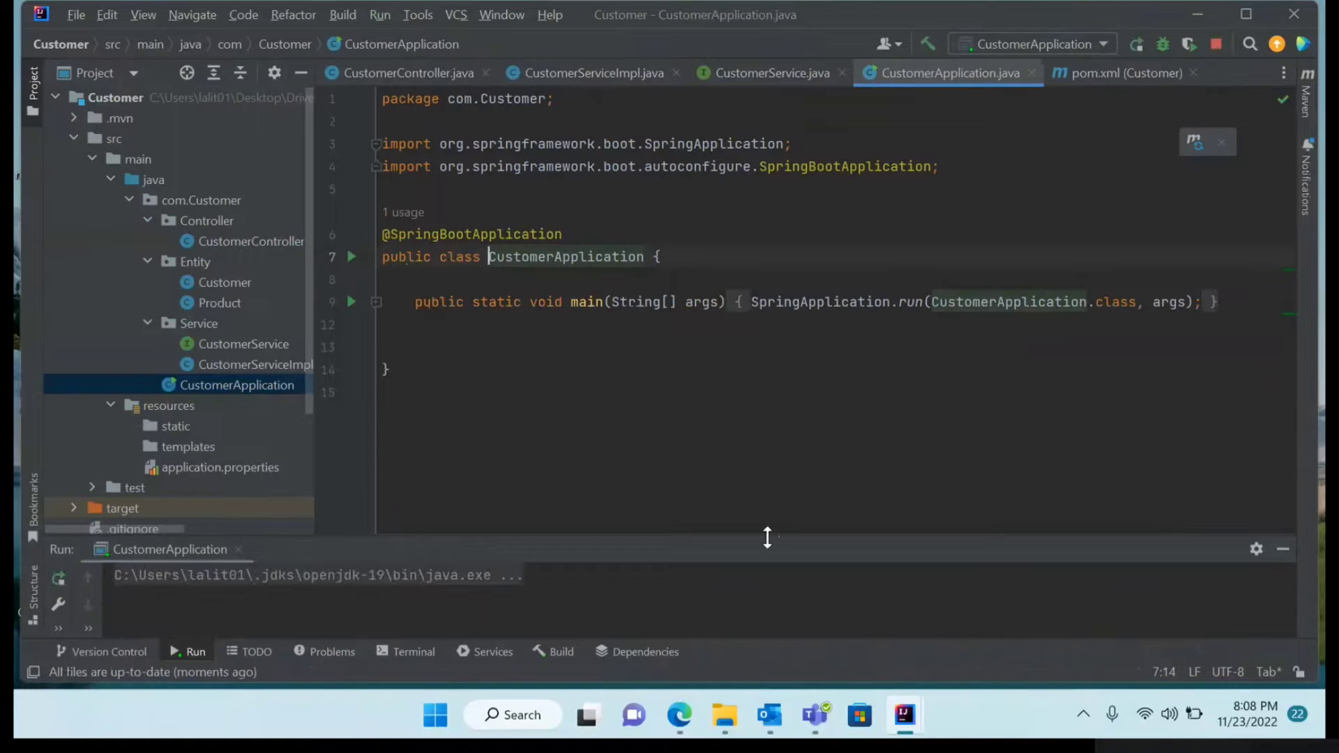
drag(767, 539, 795, 208)
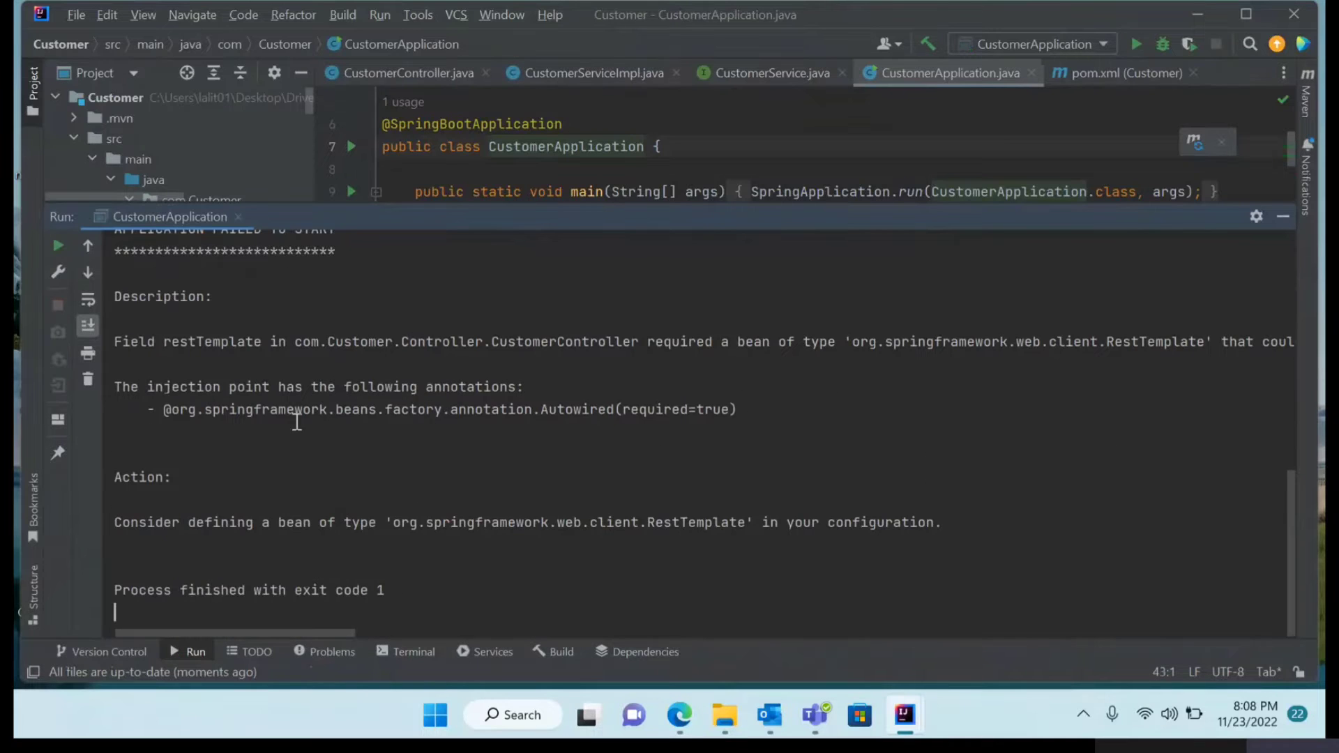
drag(563, 205, 570, 95)
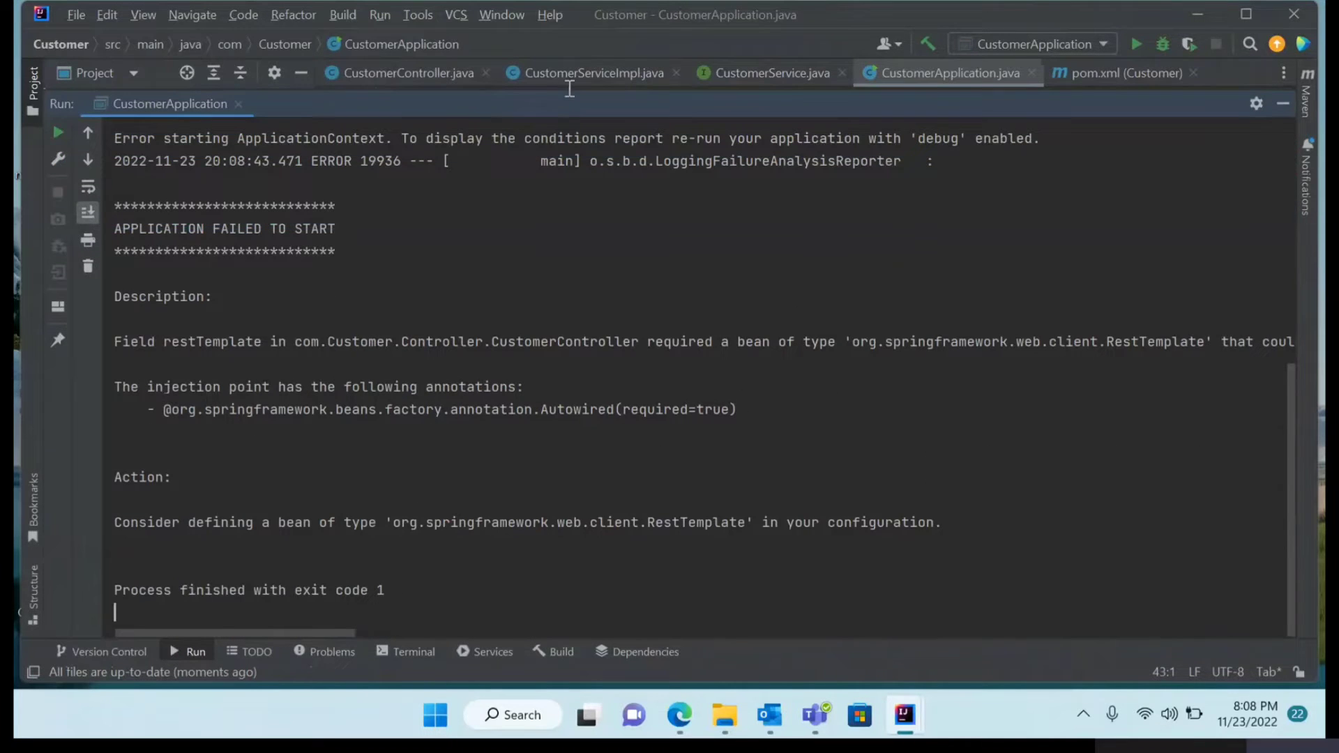
- Read the RestTemplate 'could not be found' error, then shrink the console to show code
drag(947, 522, 293, 520)
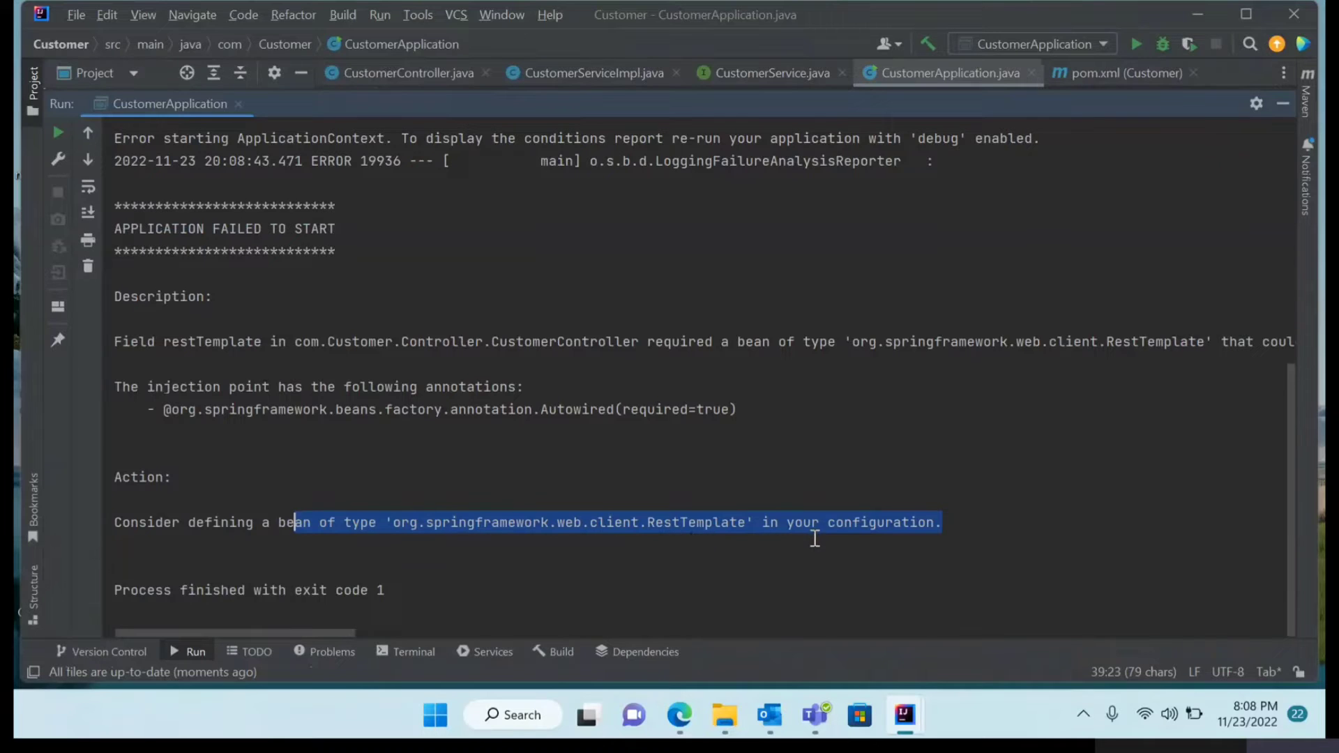
click(737, 586)
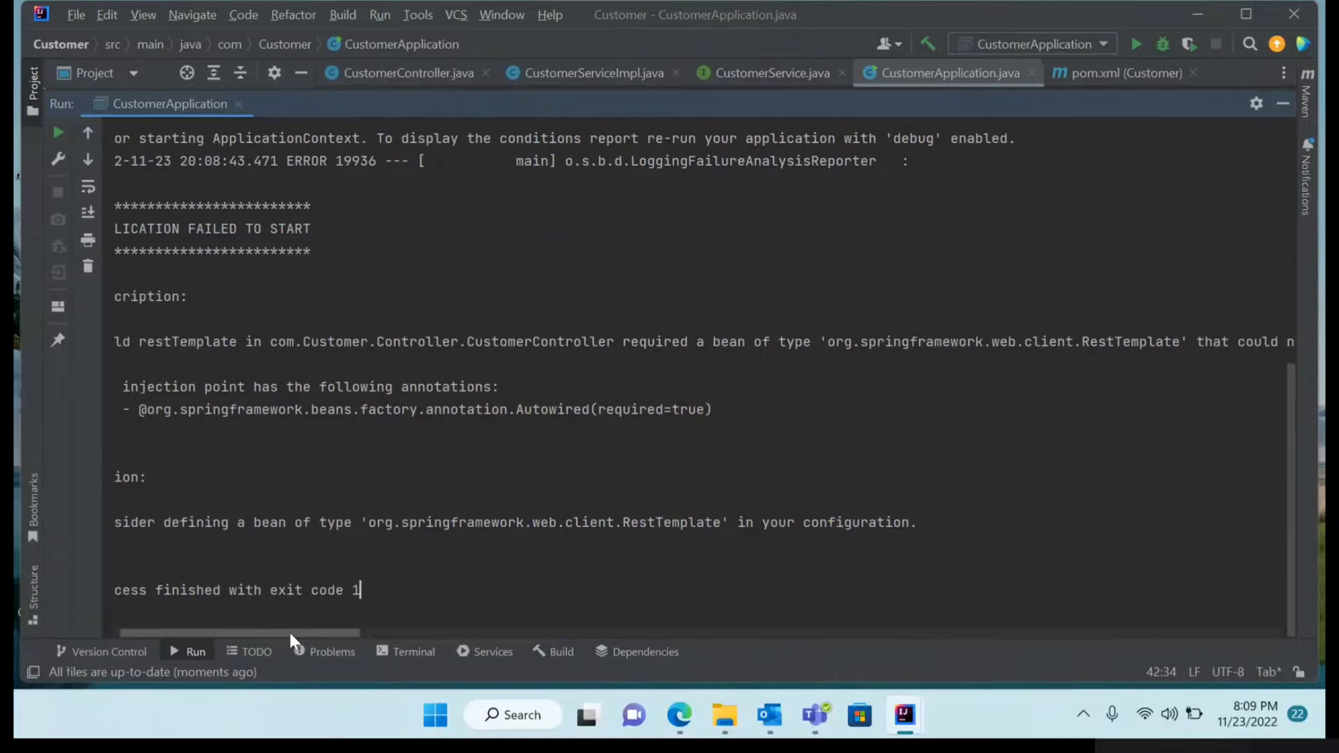
drag(281, 632, 347, 632)
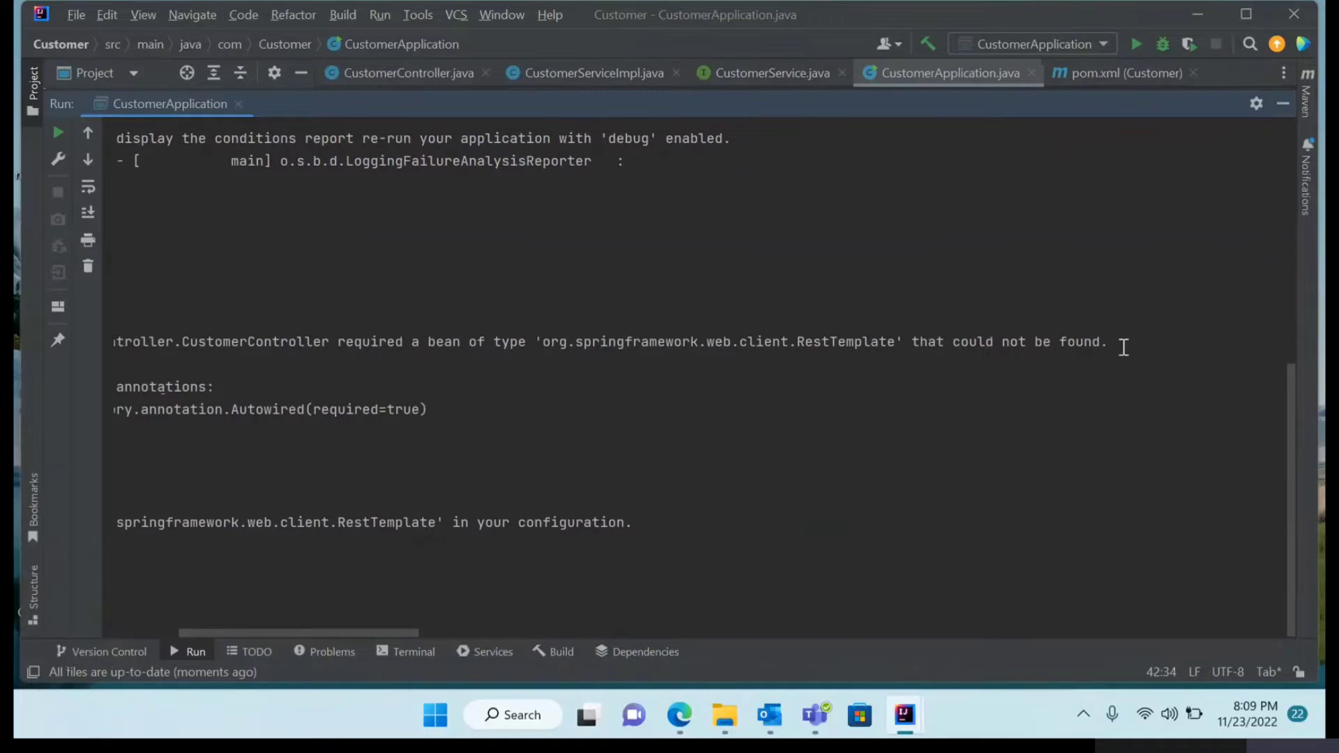
mouse_move(1118, 346)
mouse_down()
mouse_move(361, 347)
mouse_move(526, 341)
mouse_up()
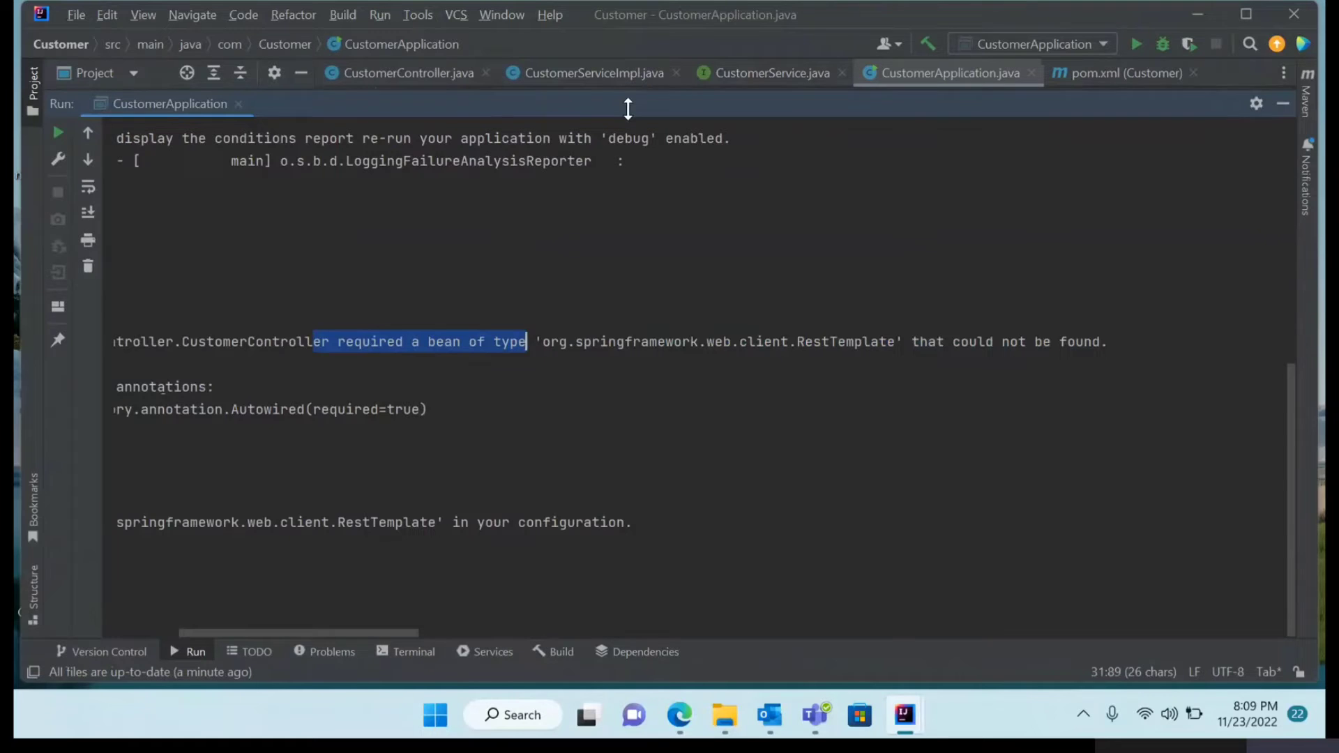
drag(628, 109, 588, 454)
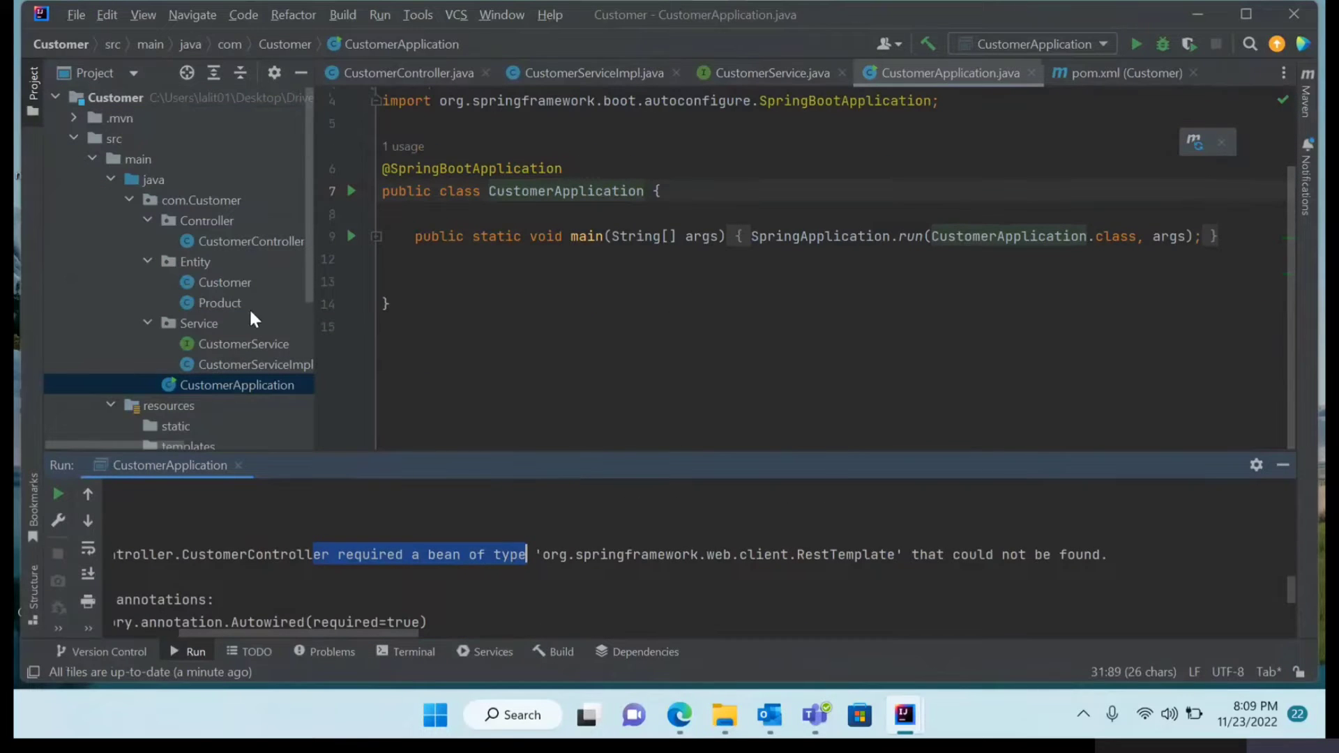
- Recheck CustomerController's autowired RestTemplate field and its getForObject call
mouse_move(567, 451)
mouse_down()
mouse_move(571, 161)
mouse_move(553, 544)
mouse_up()
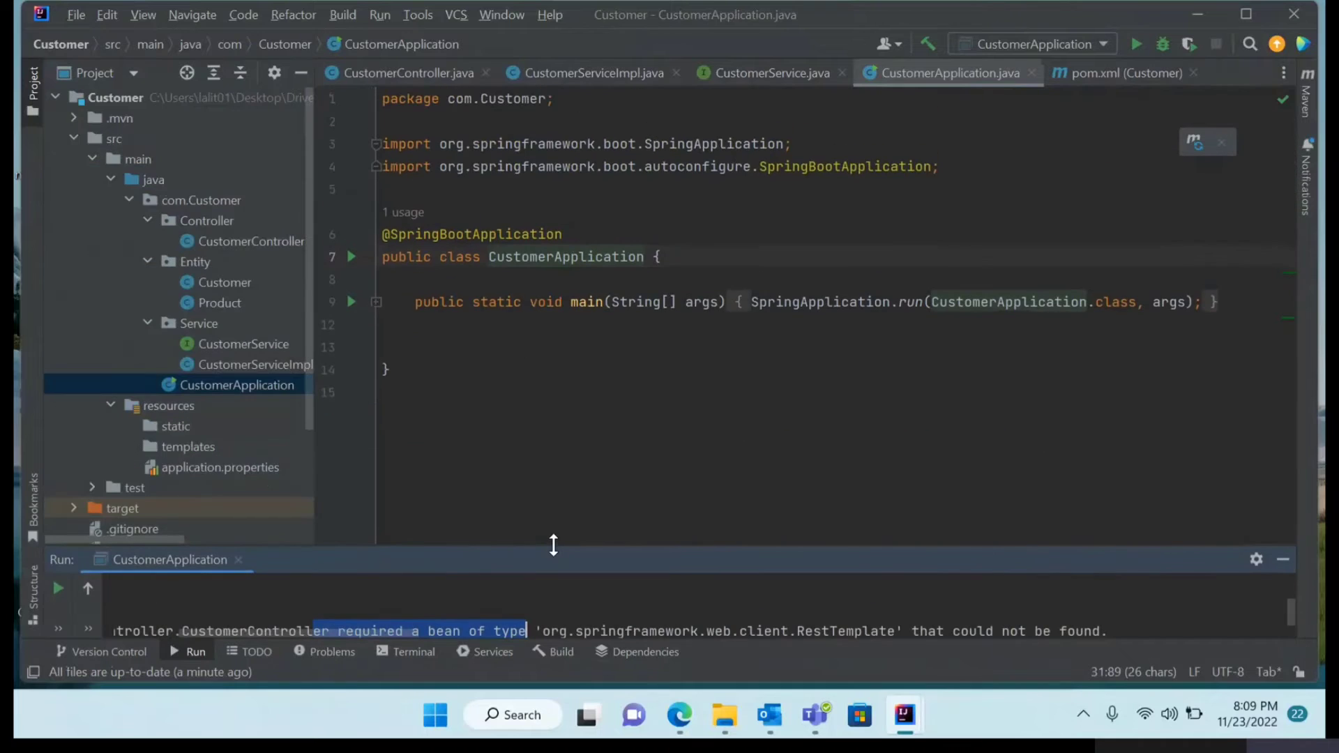
double_click(250, 243)
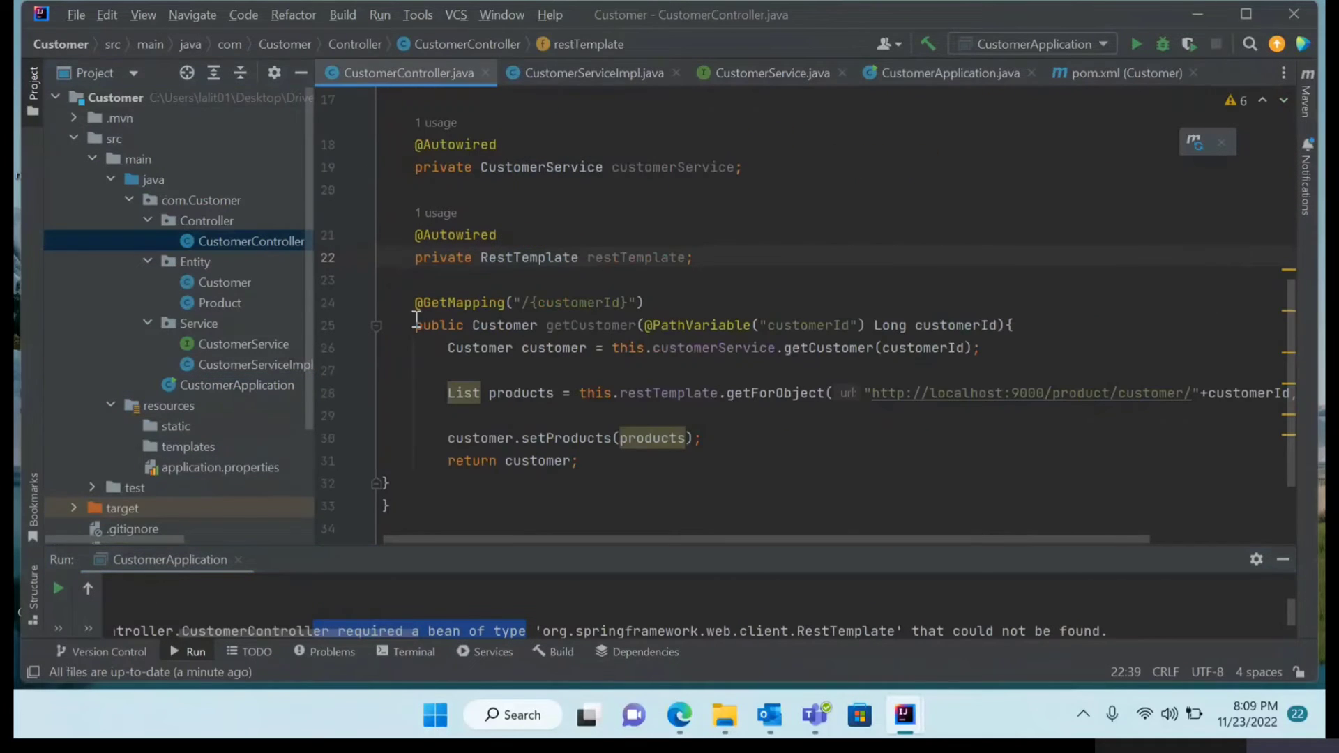
drag(644, 550, 636, 634)
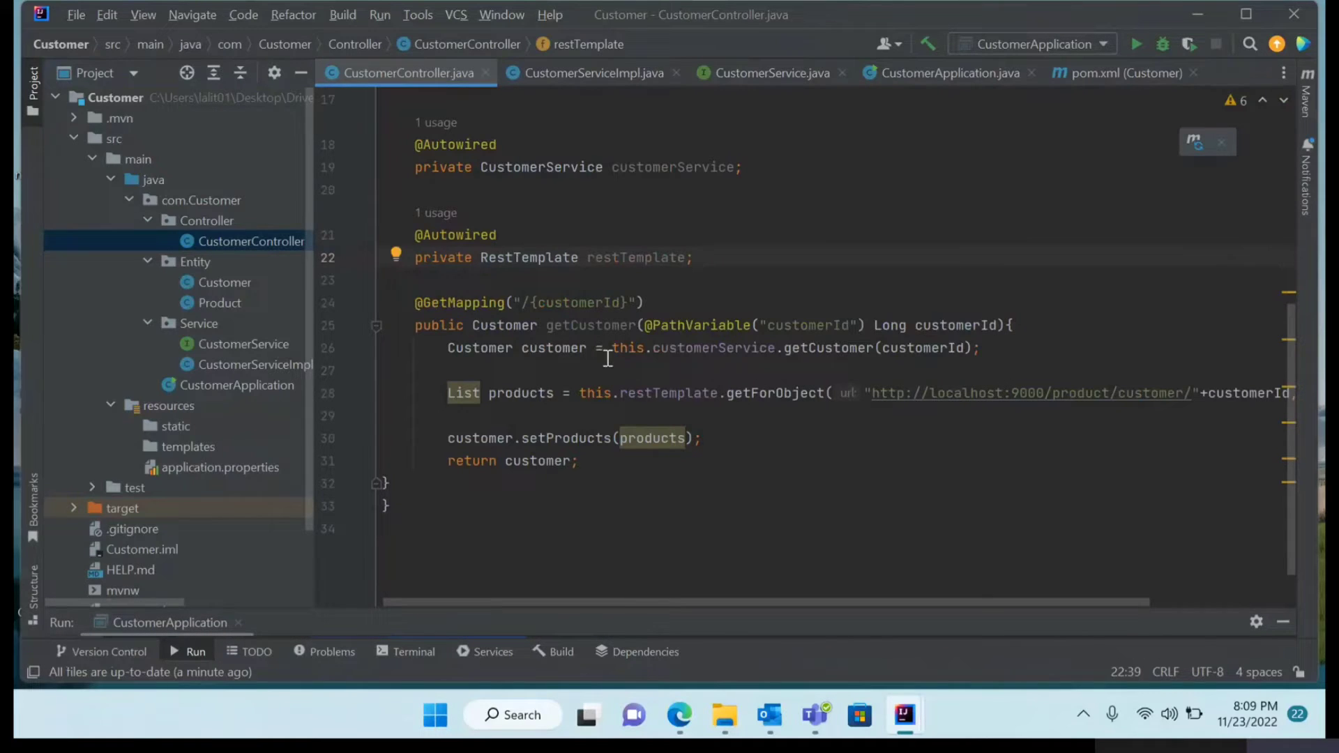
drag(400, 238, 719, 258)
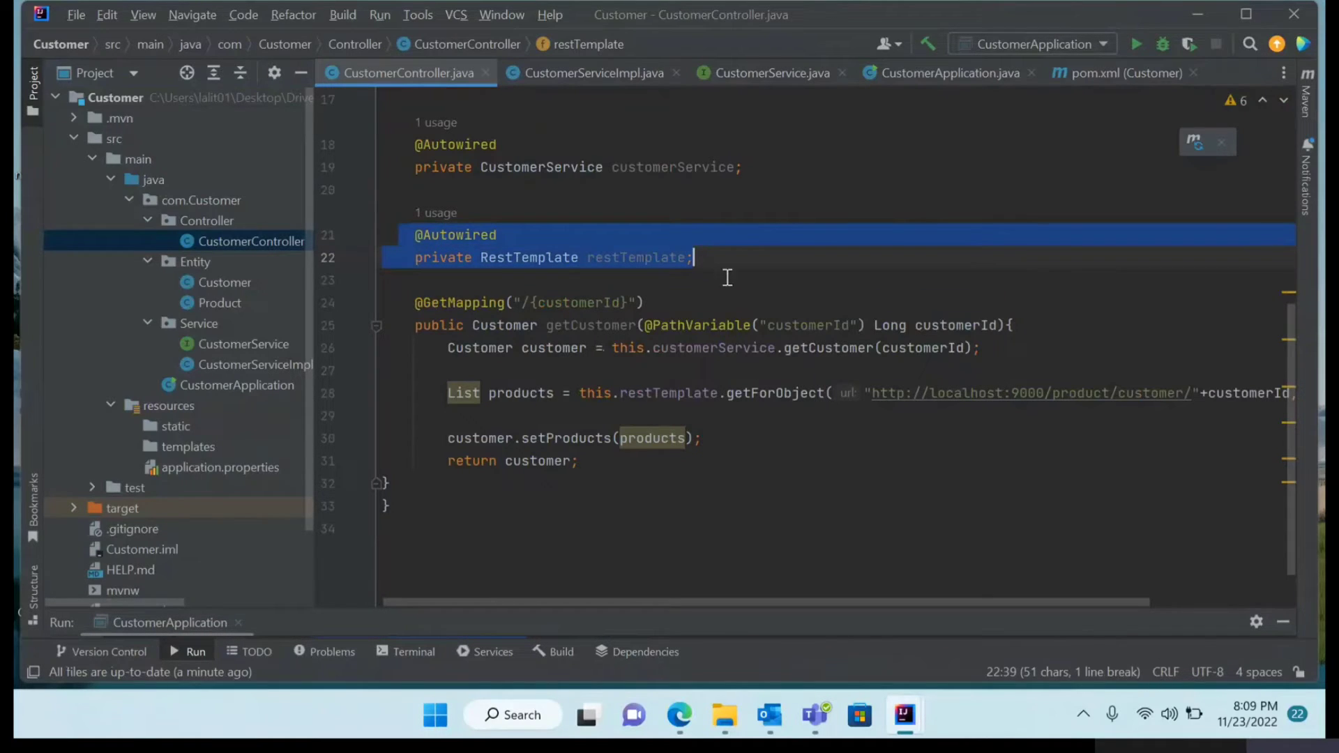
drag(435, 394, 657, 393)
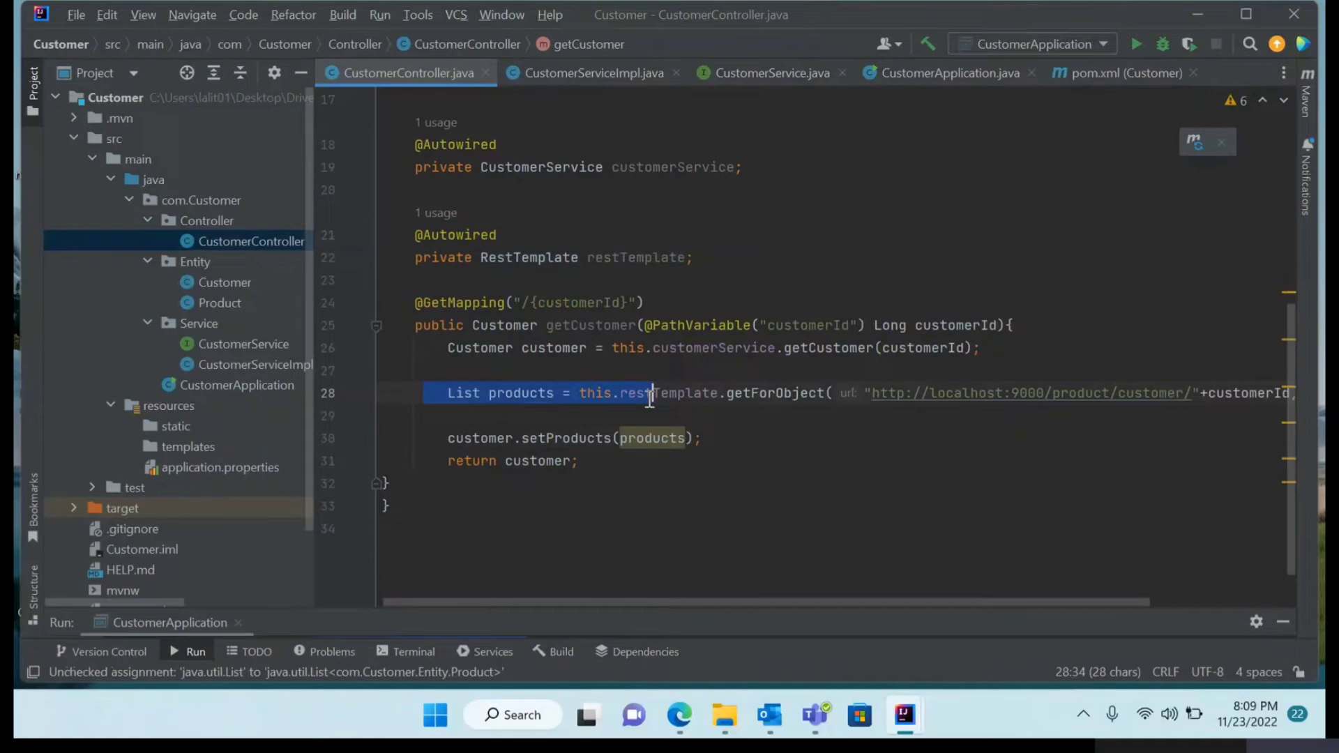
click(788, 434)
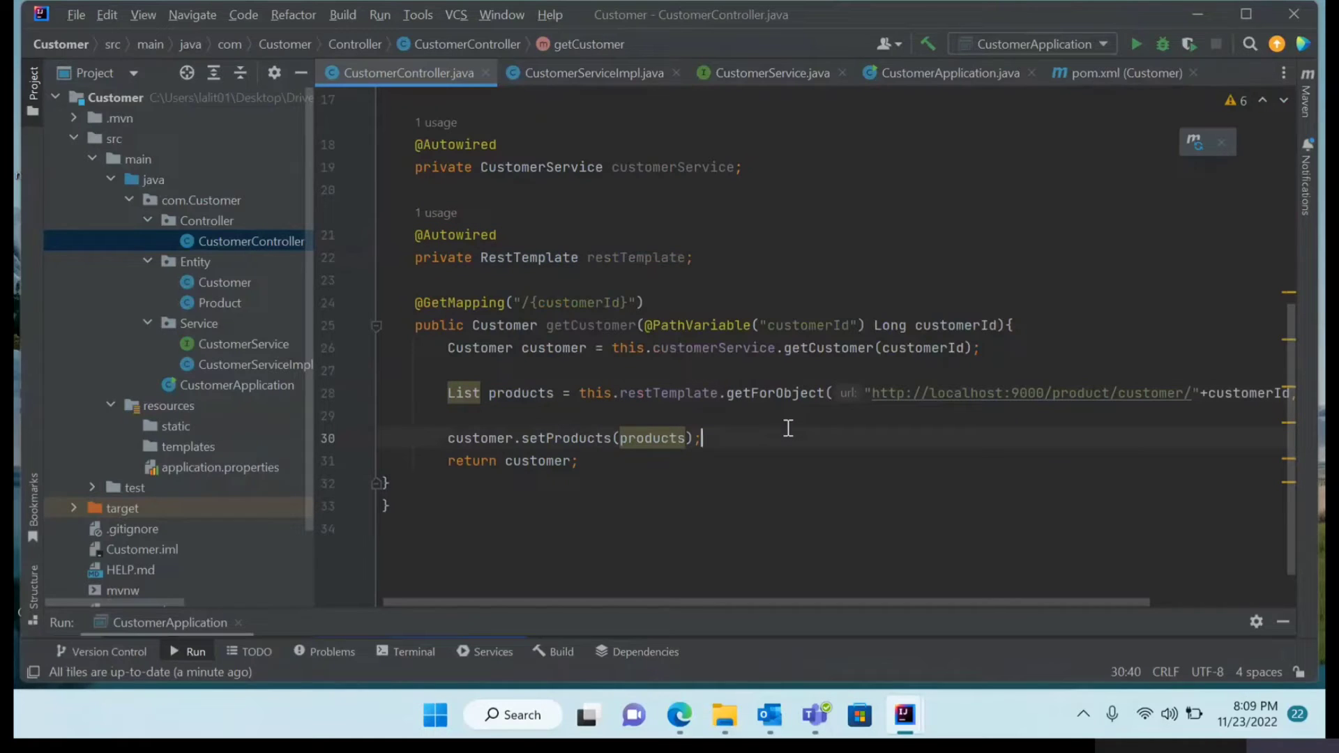
click(262, 382)
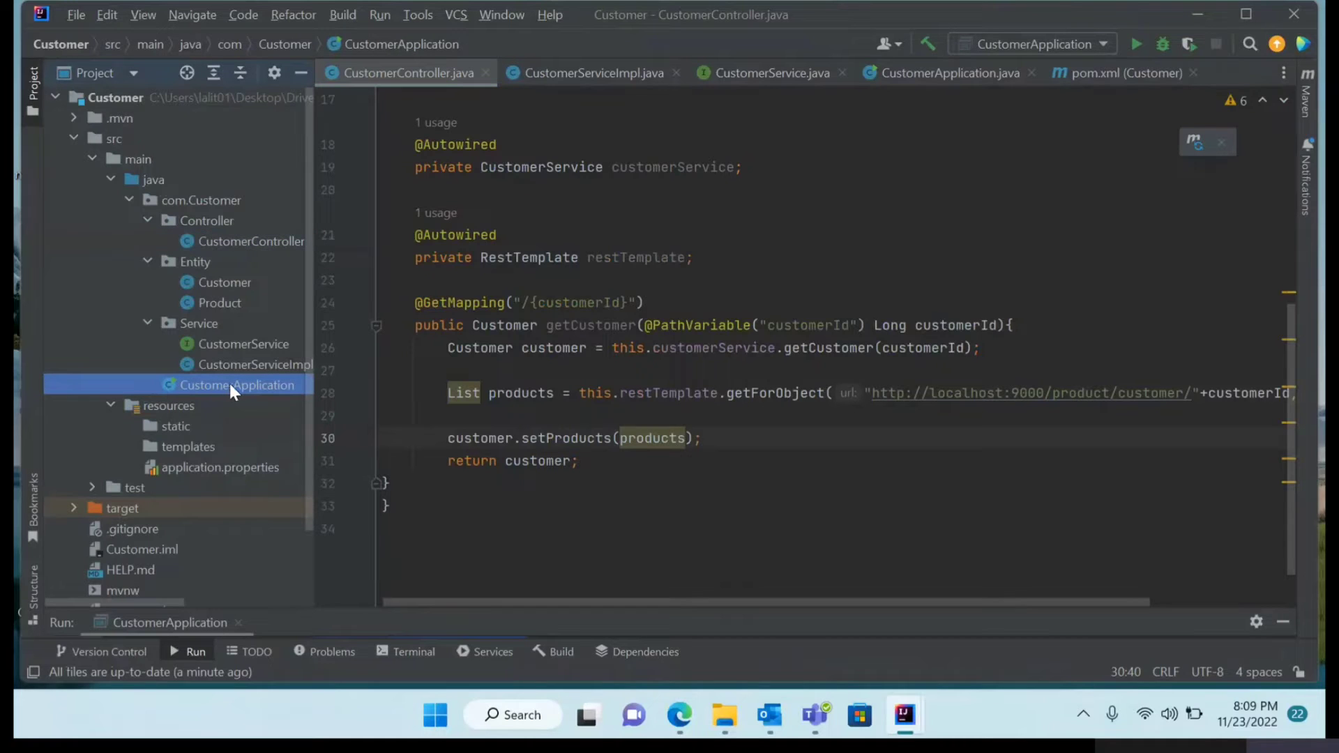
double_click(230, 383)
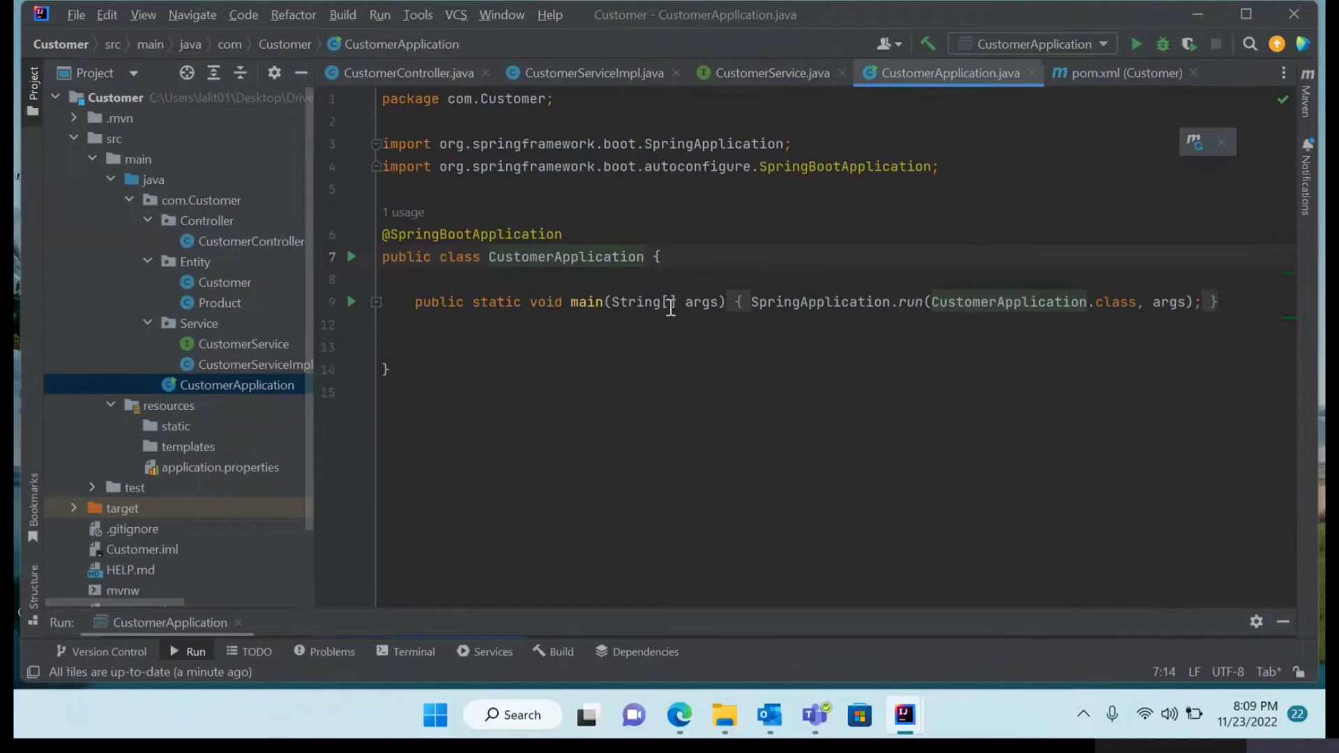
click(497, 353)
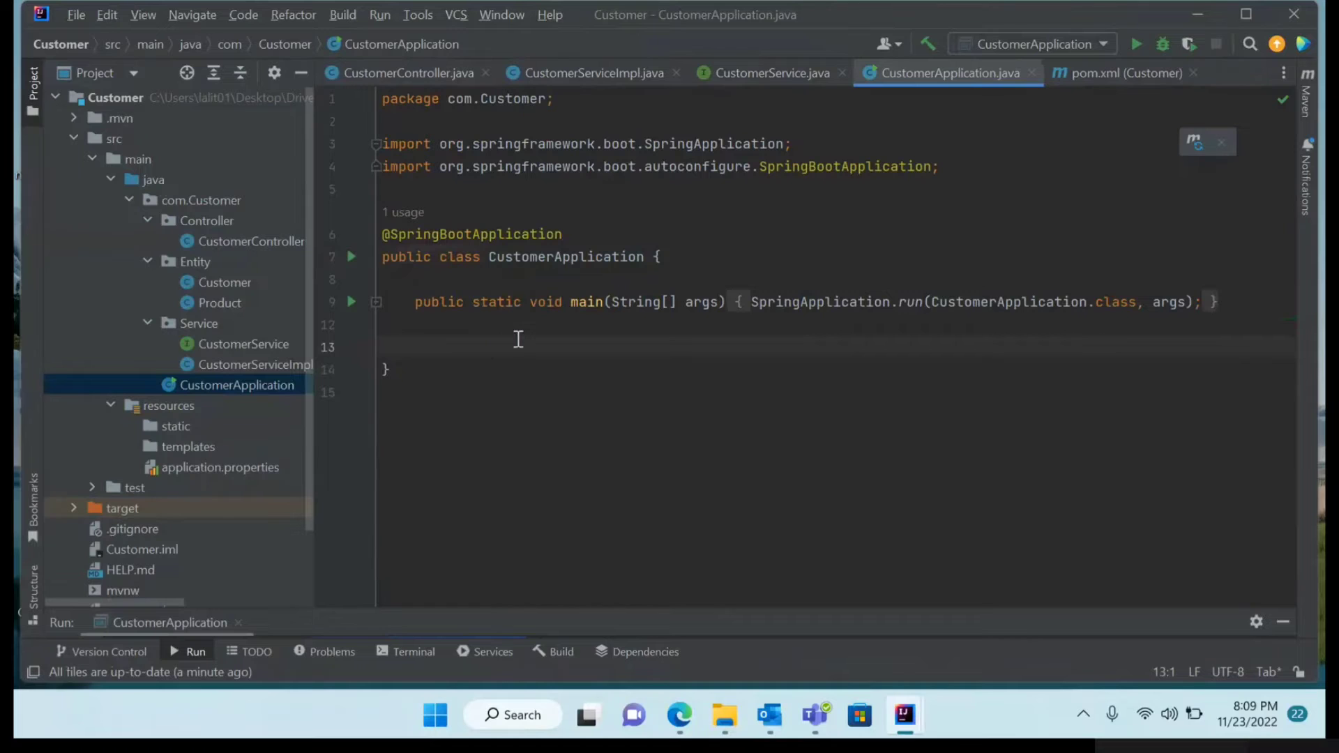
key(Tab)
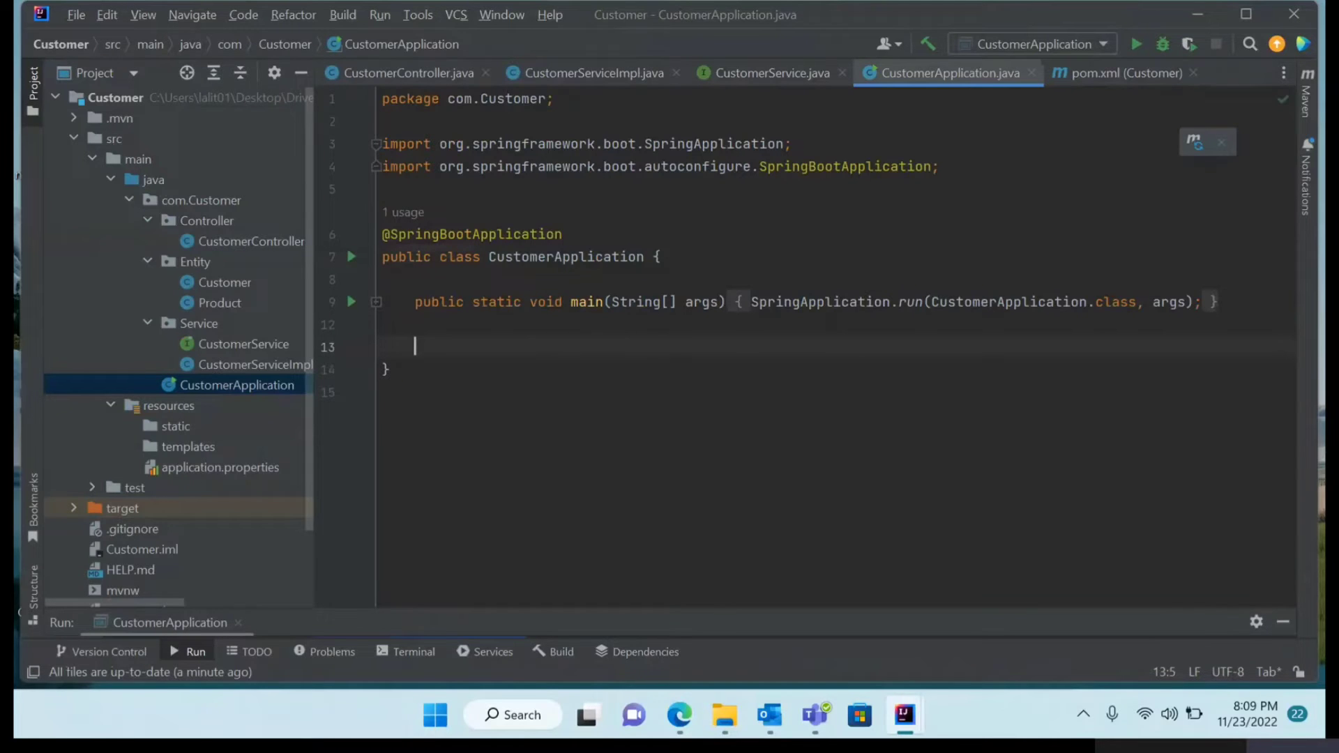
text(@Be)
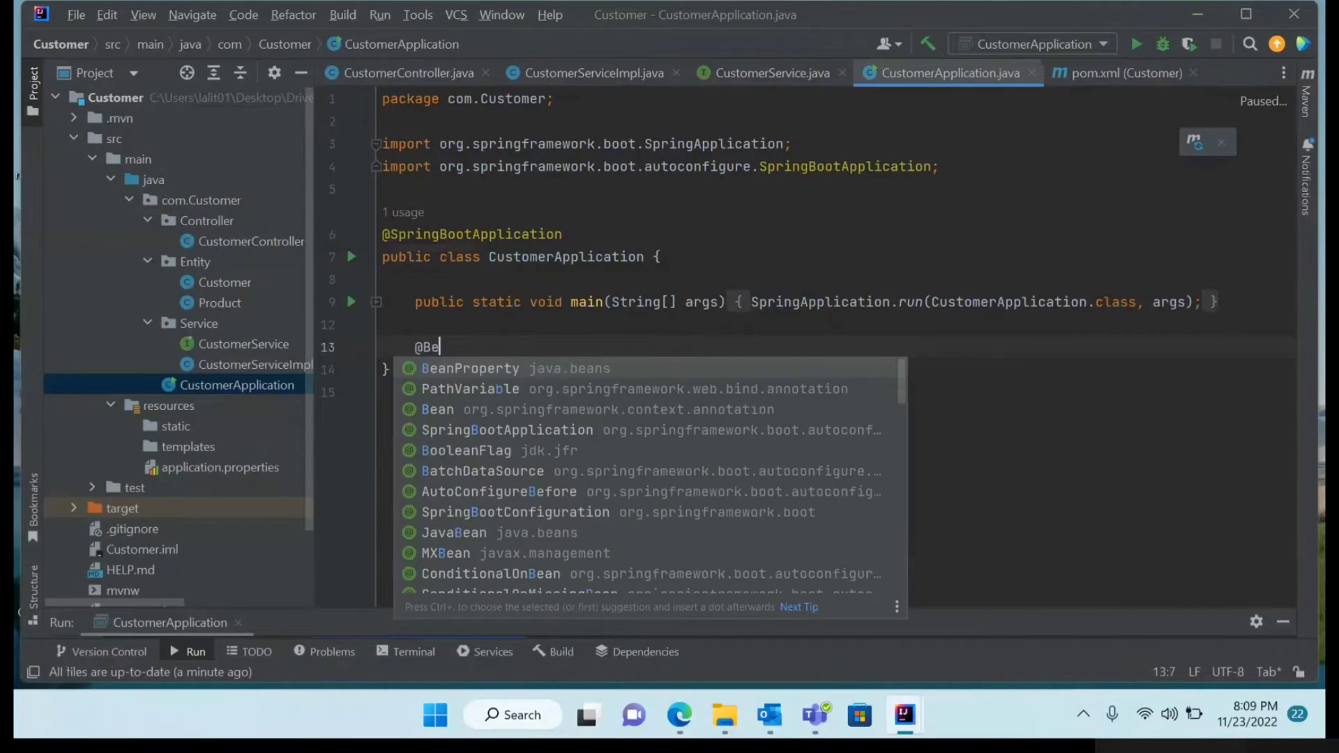
text(an)
key(Return)
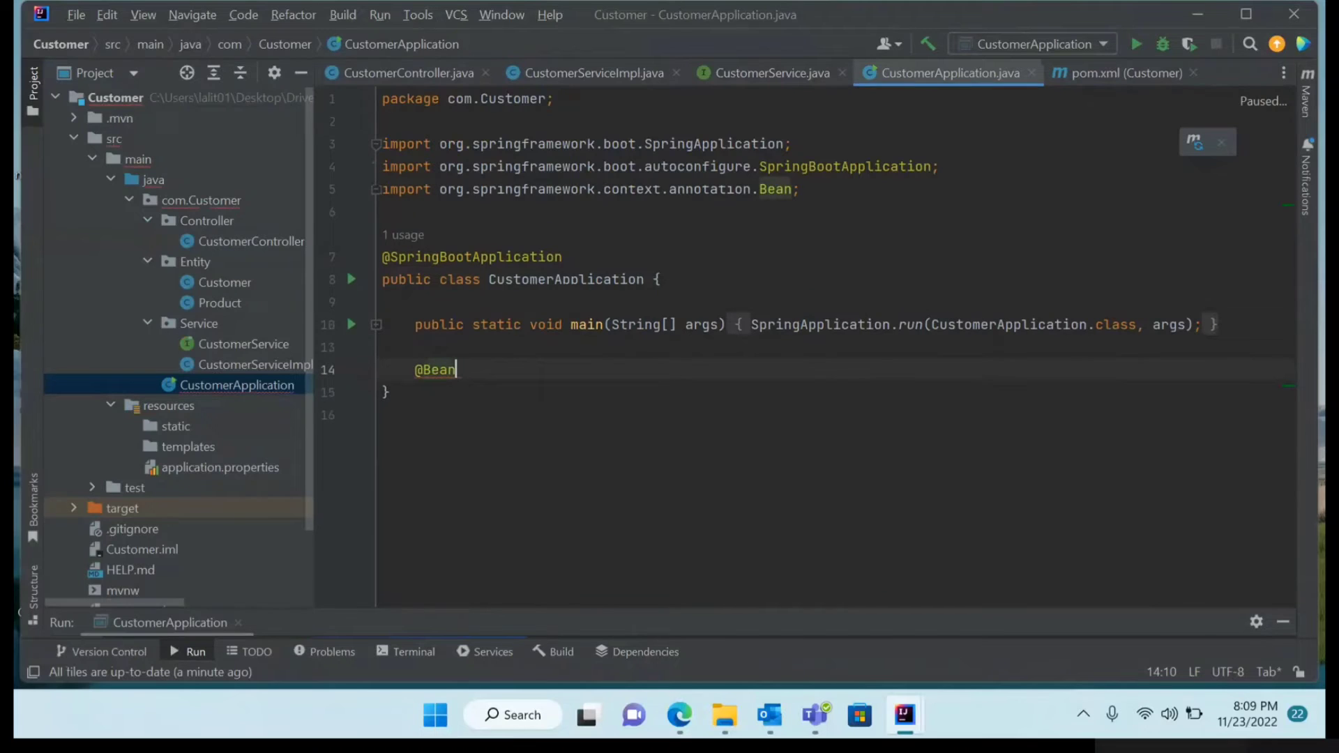
key(Return)
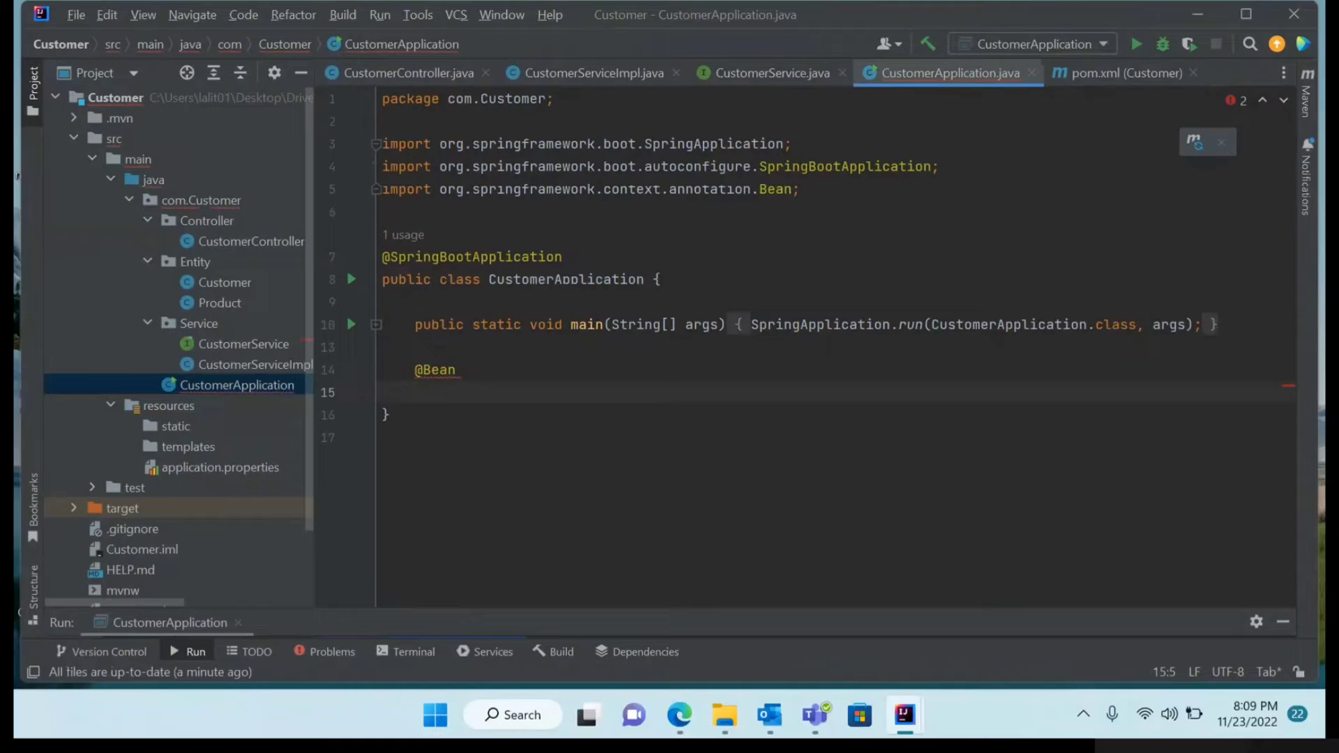
text(p)
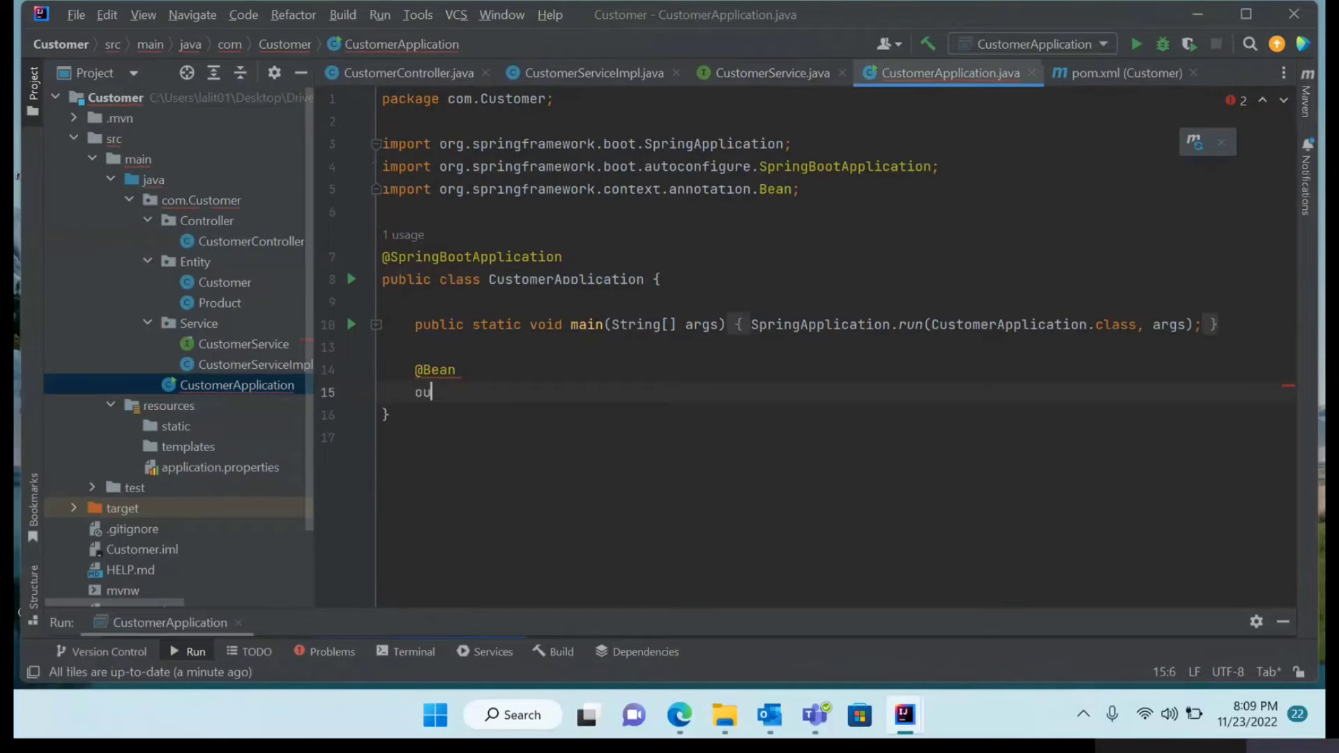
text(ublic)
key(BackSpace)
key(BackSpace)
key(BackSpace)
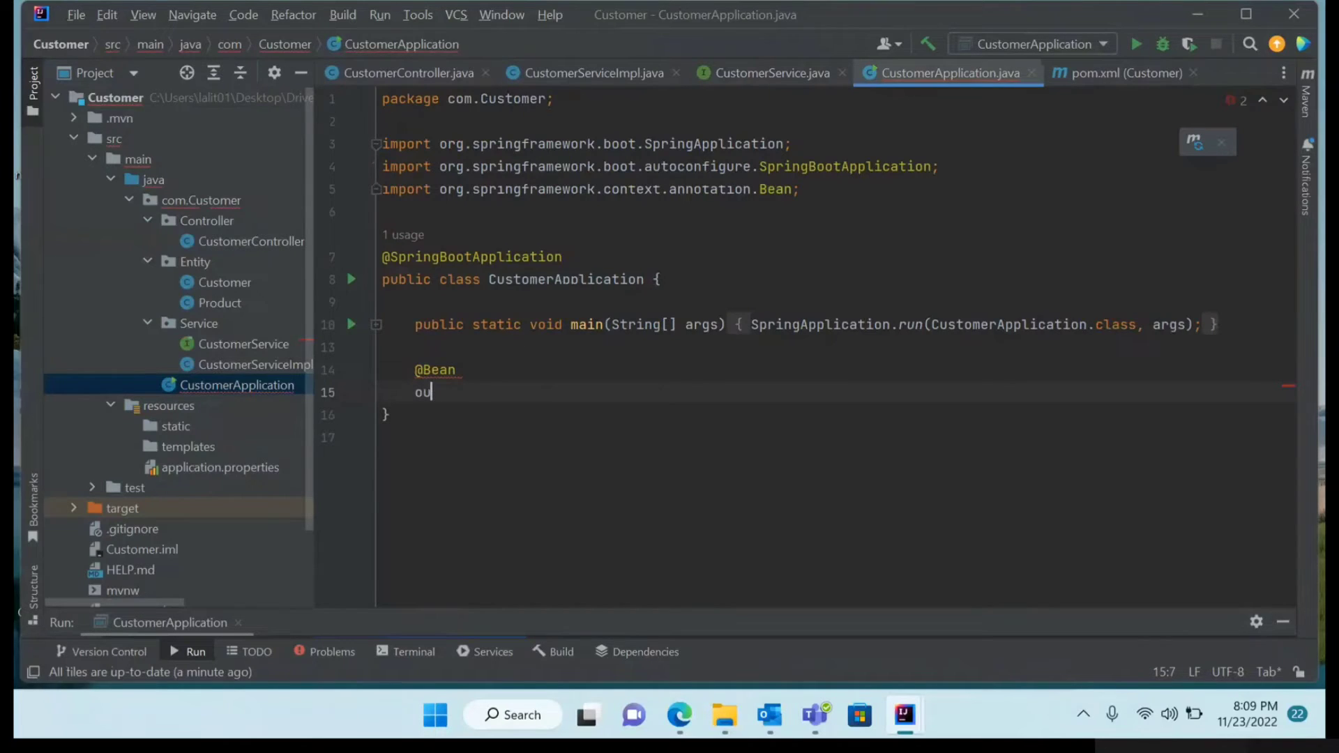
text(publ)
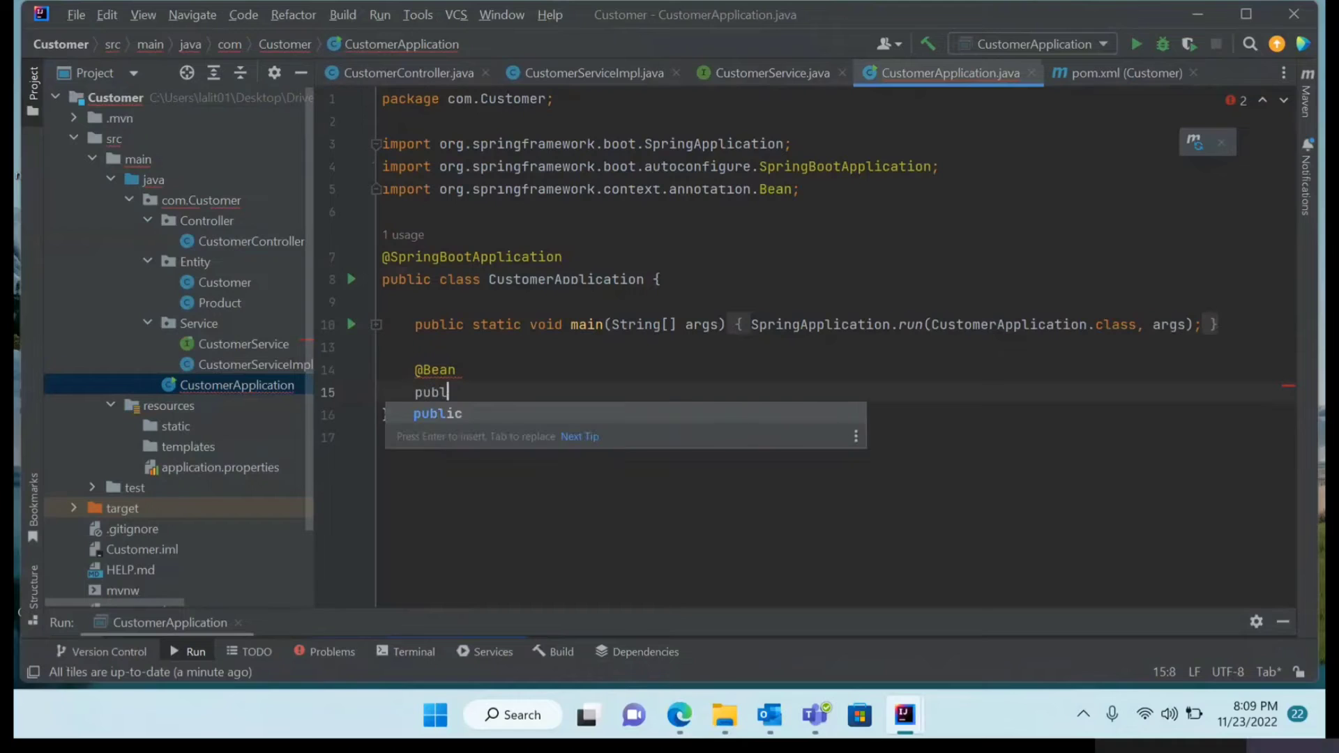
text(ic )
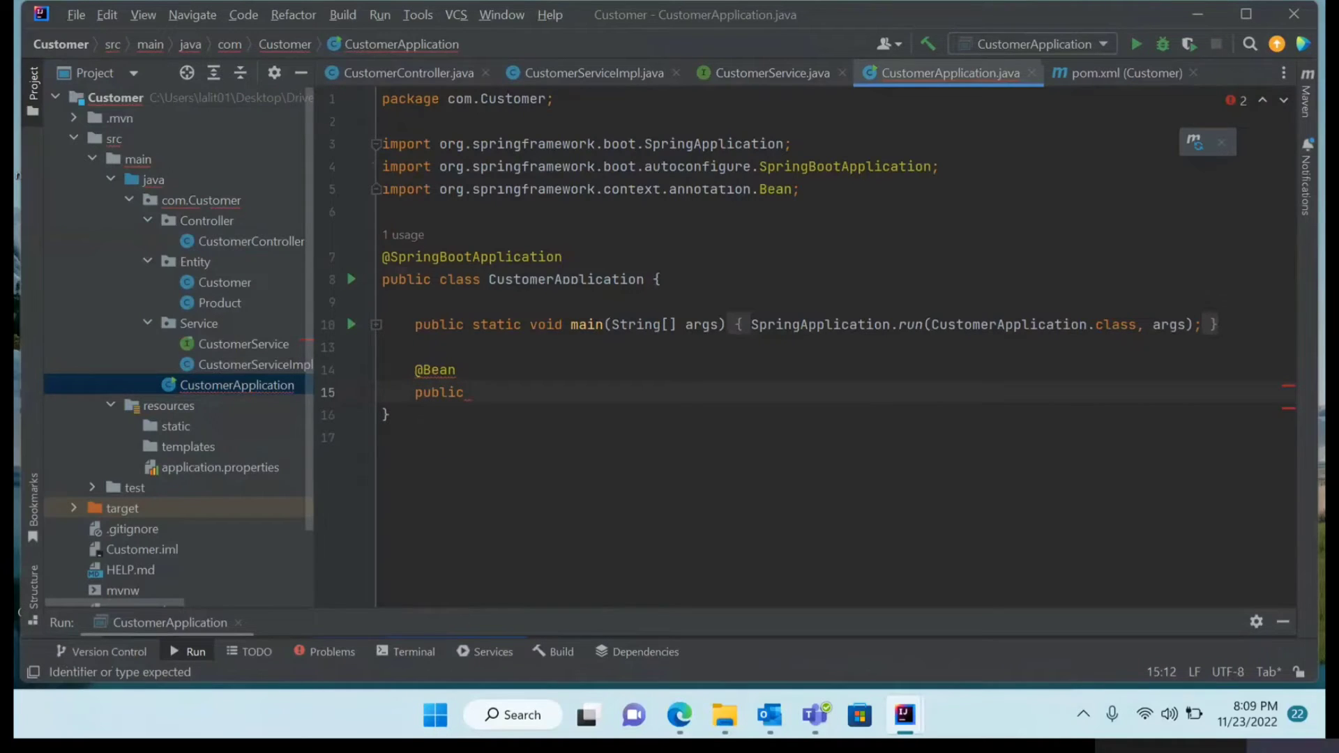
text(Rest)
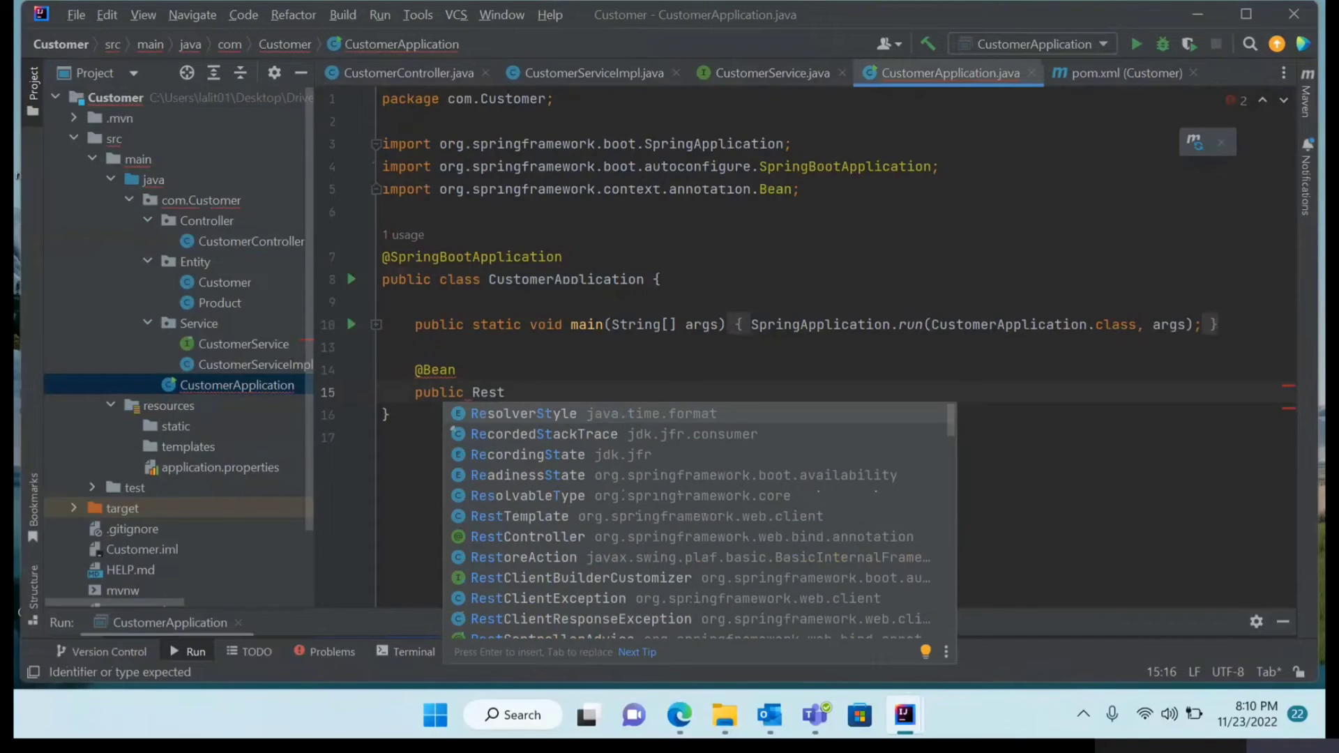
text(Te)
- Finish the bean method as restTemplate() { return new RestTemplate(); } with its import
key(Return)
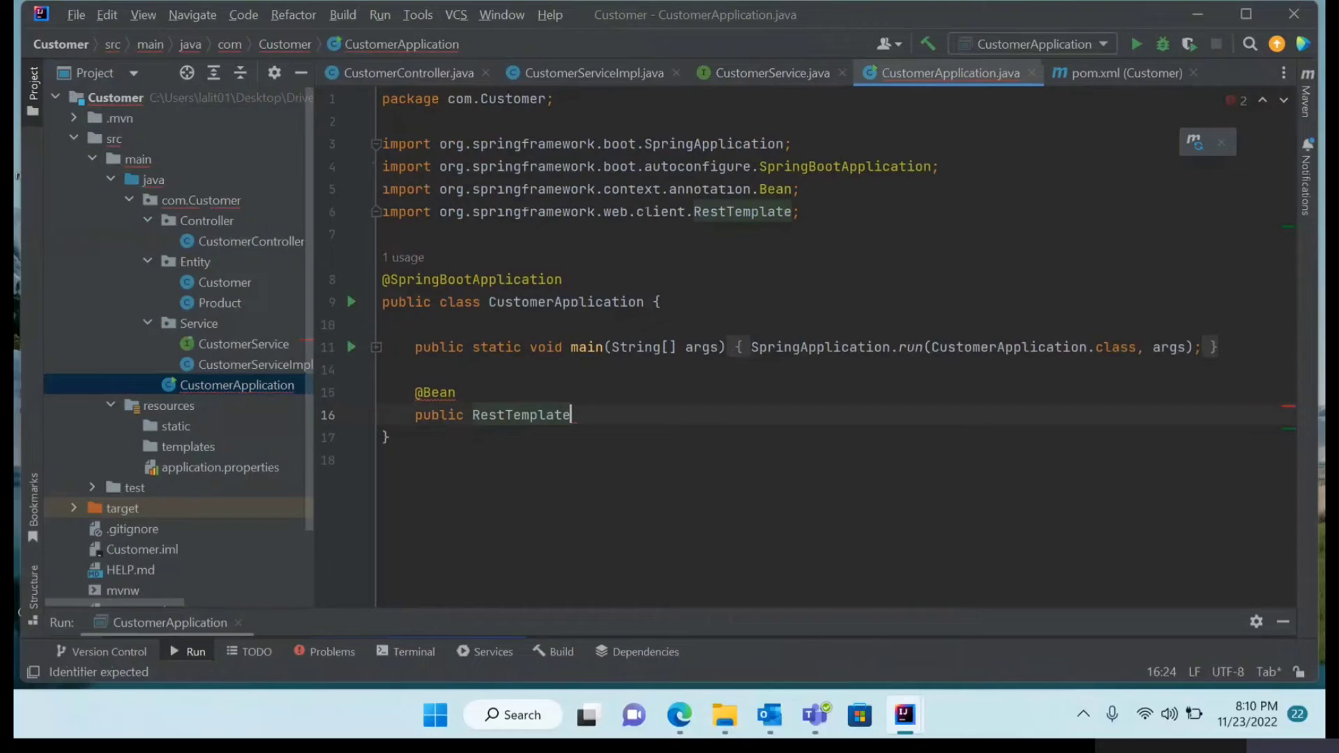
text( re)
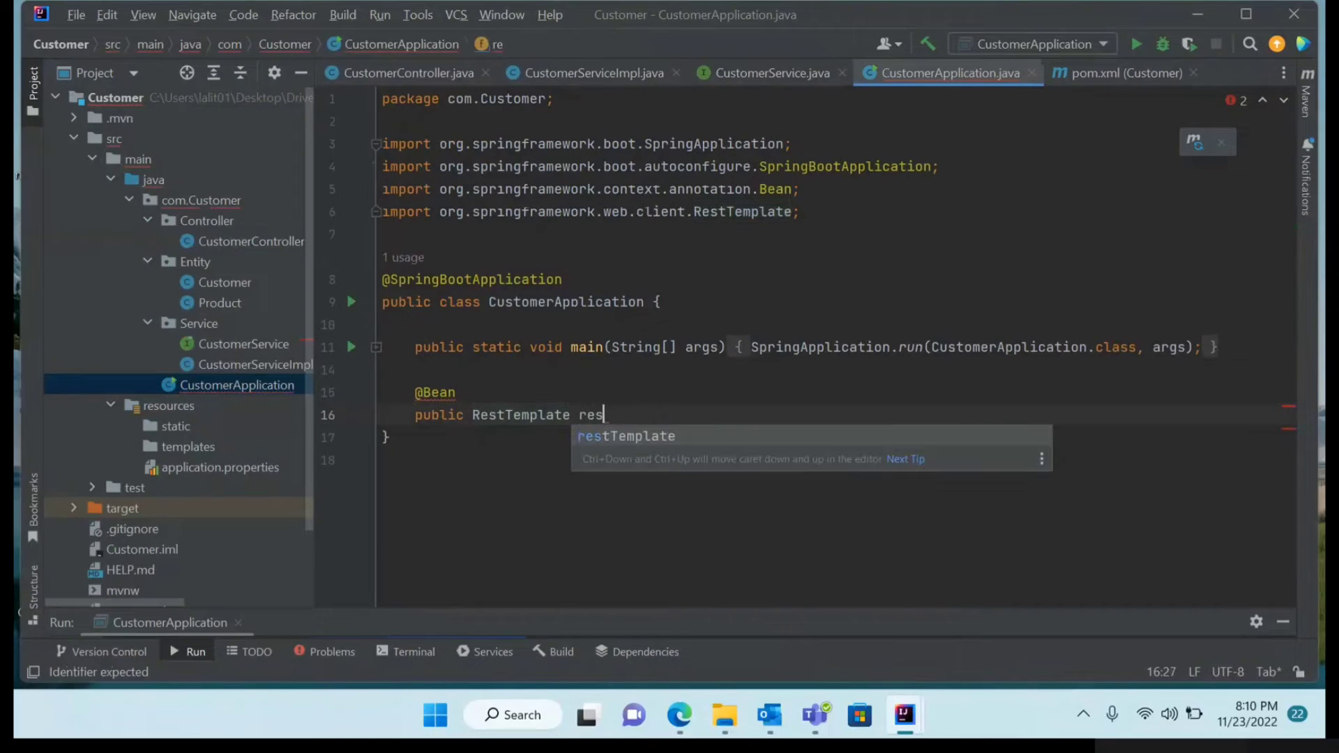
text(s)
key(Return)
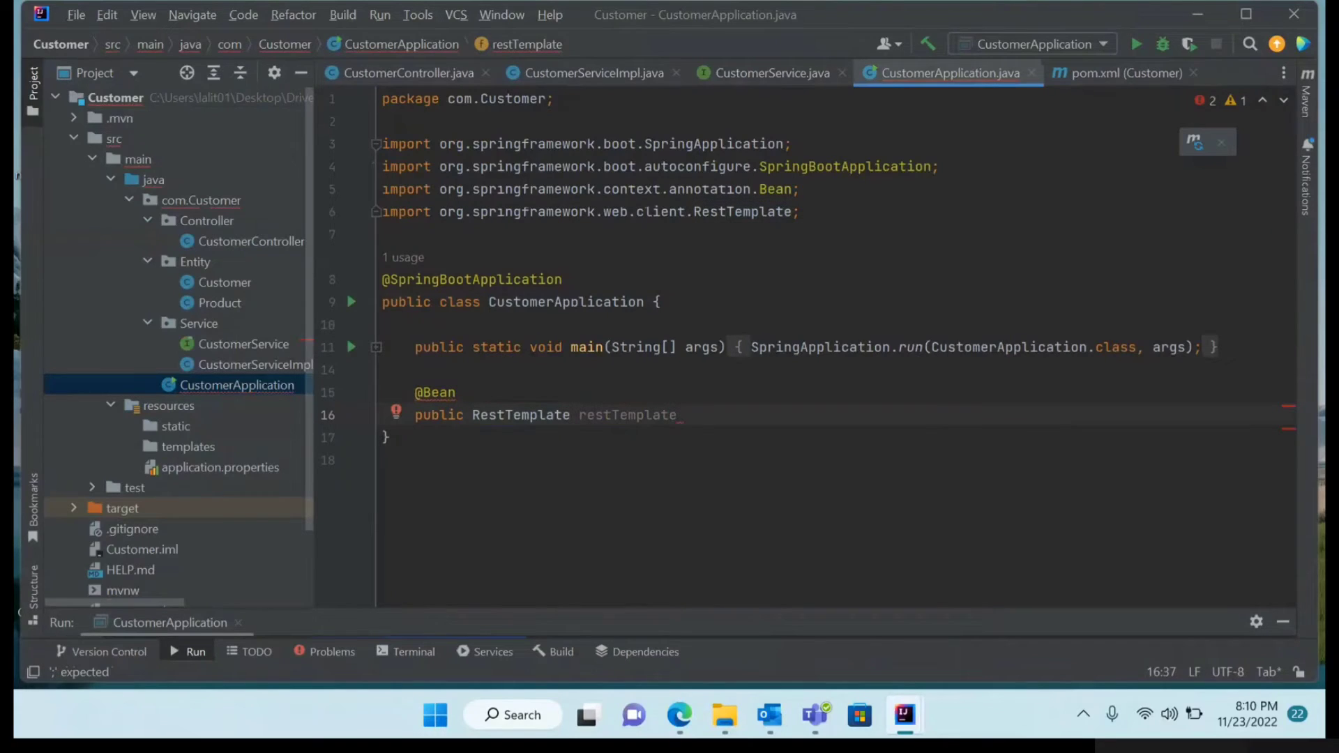
text((){)
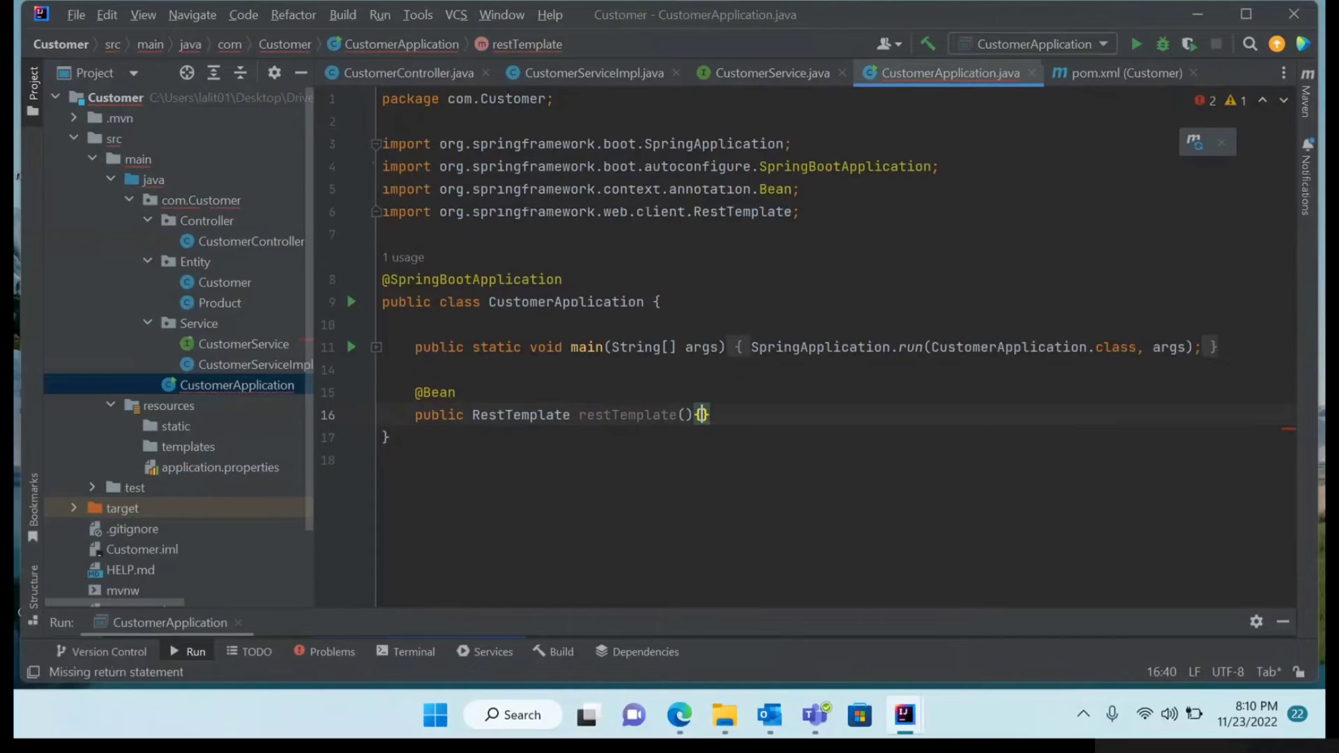
key(Return)
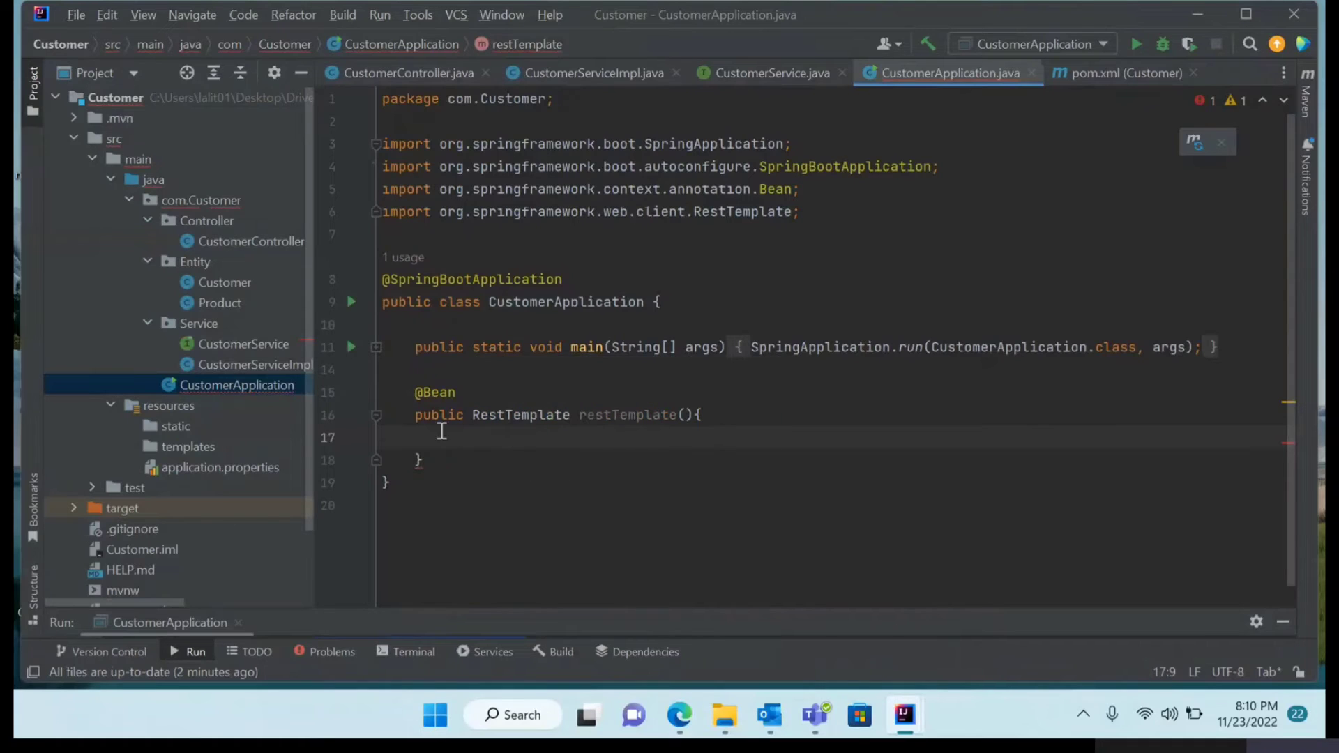
text(retu)
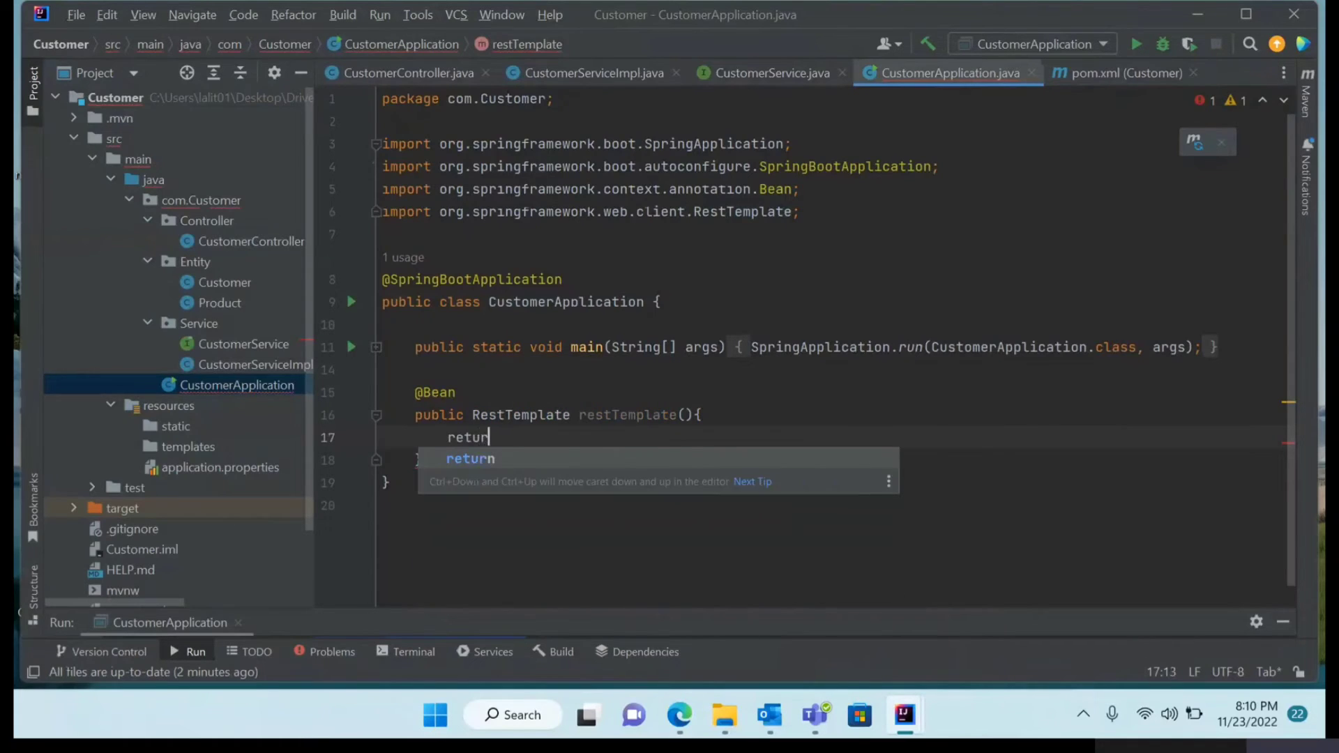
key(Return)
text(new)
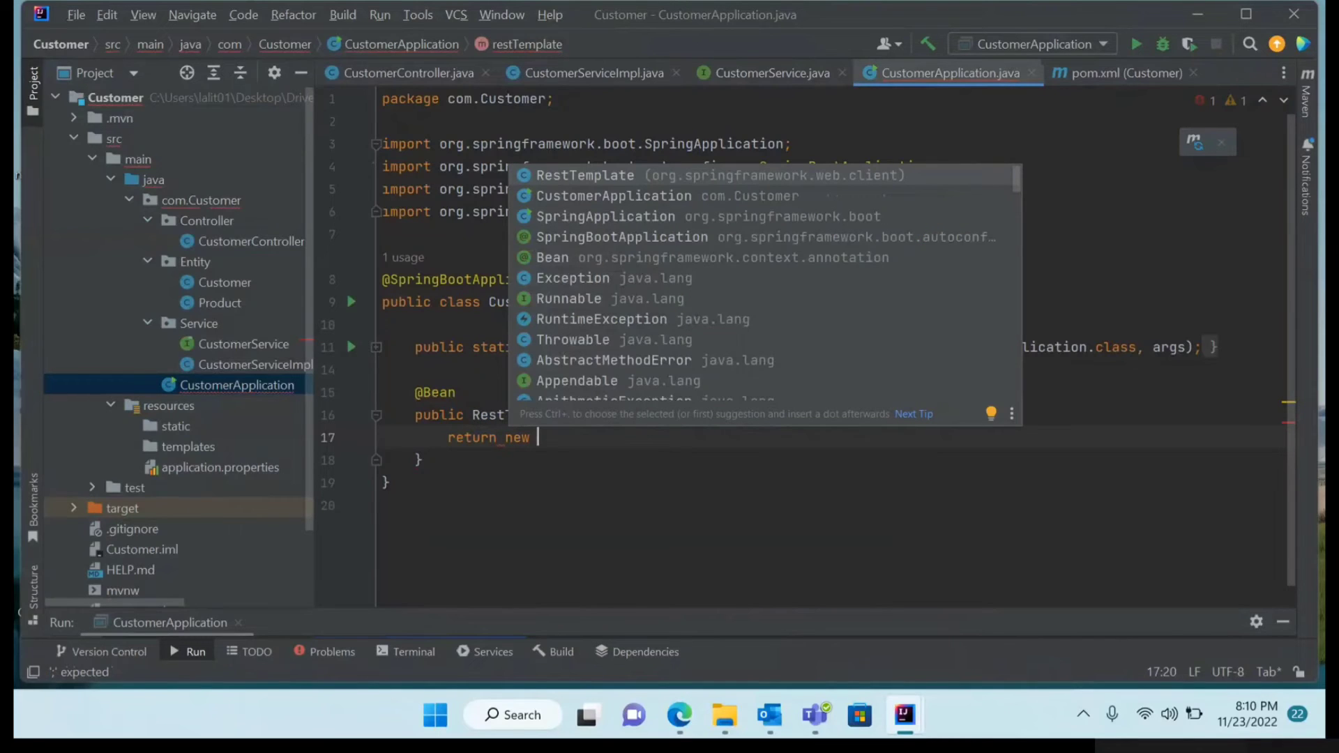
key(Return)
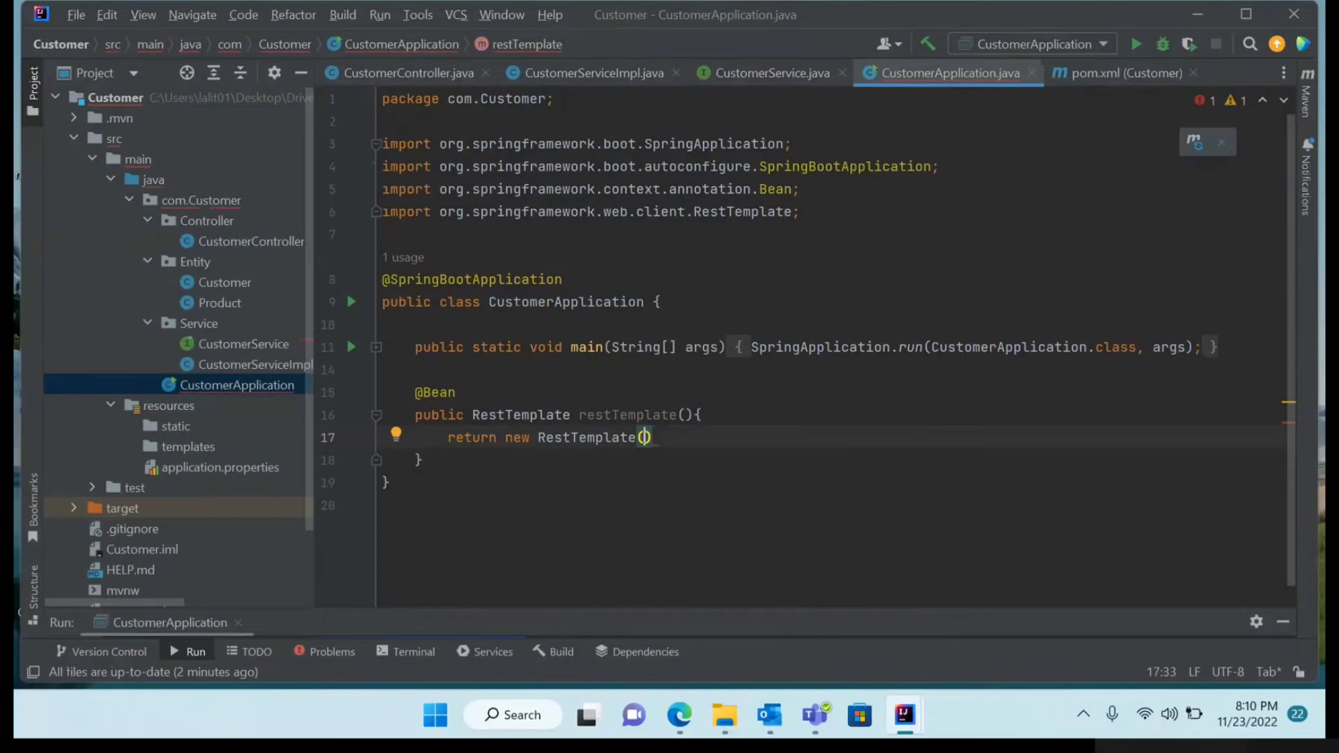
key(Right)
text(;)
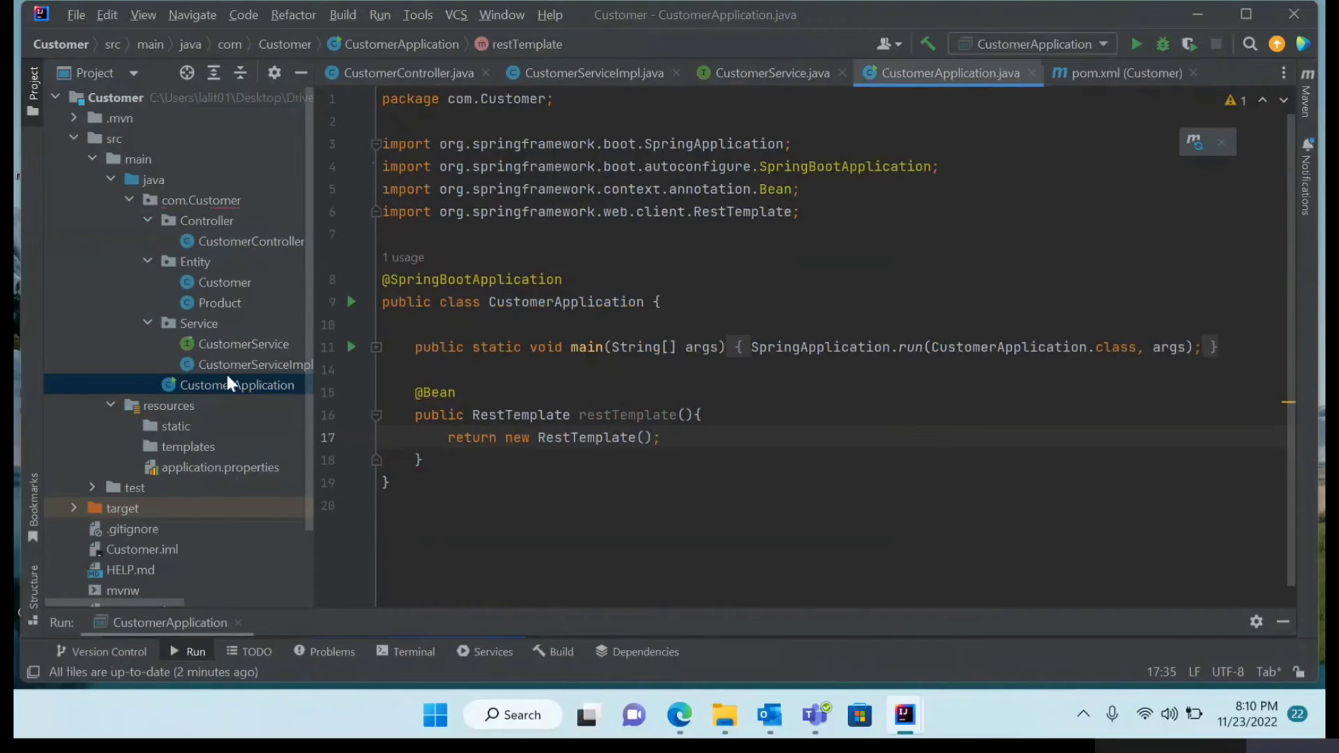
- Run CustomerApplication.main() and confirm the 'Started CustomerApplication' log line with Tomcat on 9001
click(350, 303)
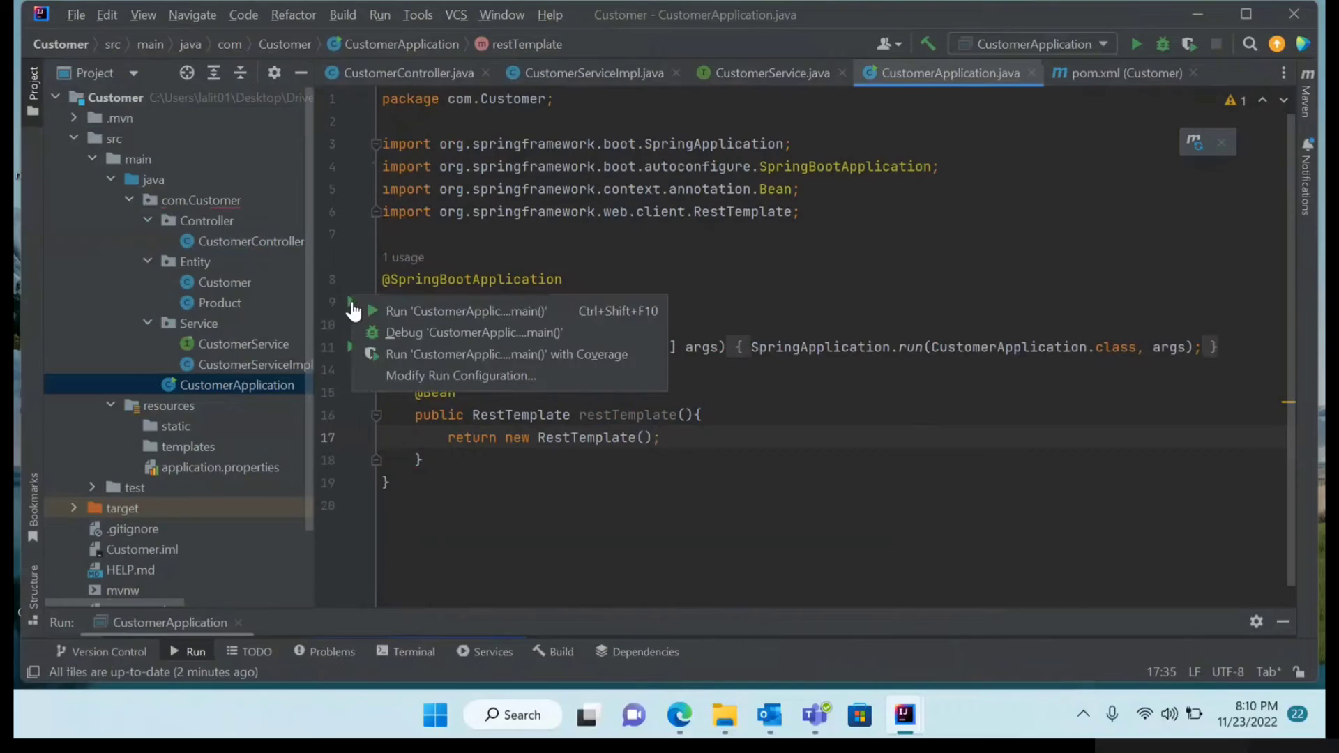
click(416, 306)
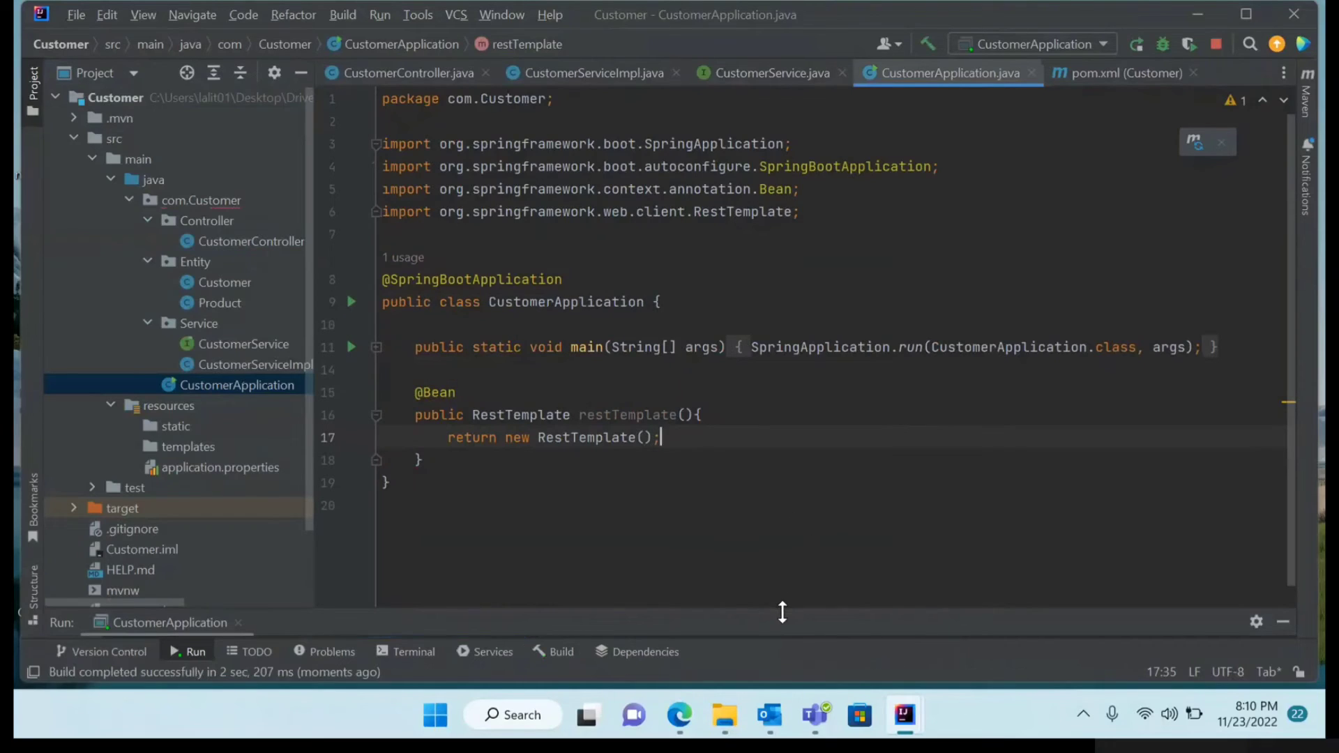
drag(781, 612, 716, 145)
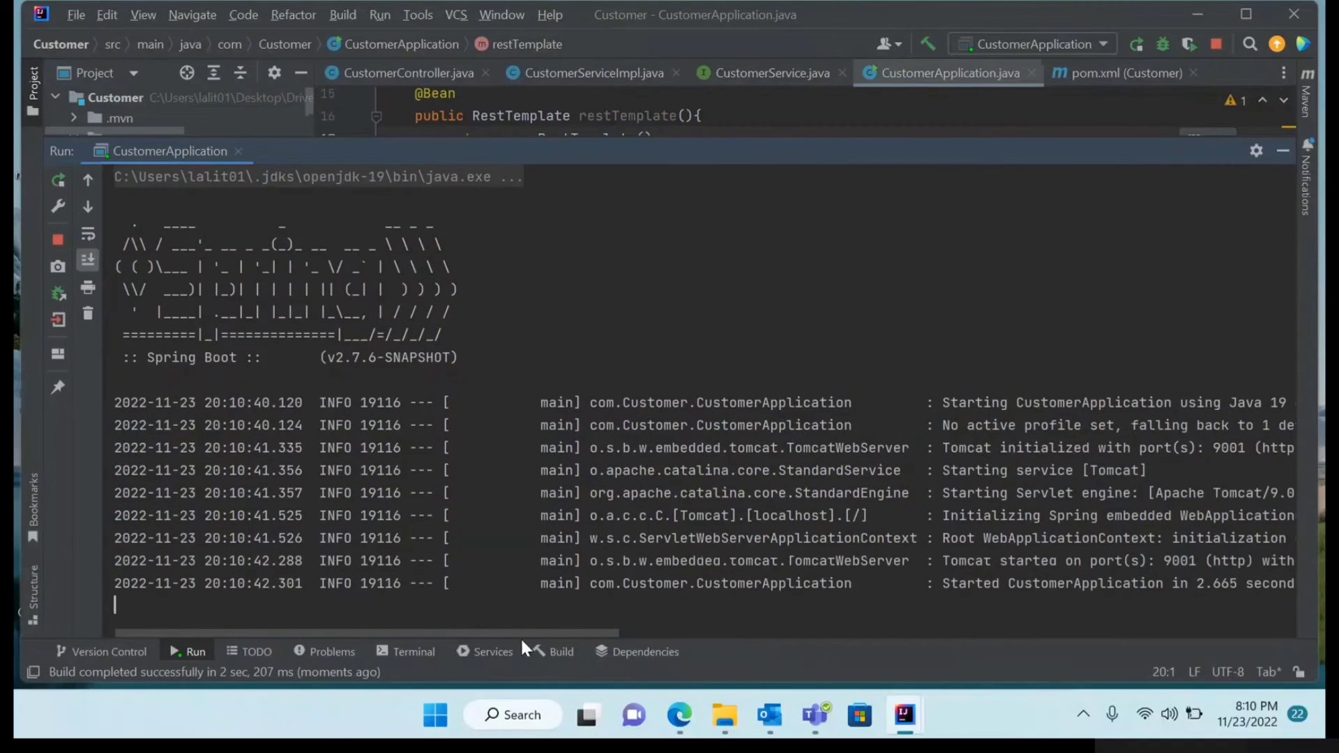
mouse_move(529, 634)
mouse_down()
mouse_move(608, 622)
mouse_move(682, 635)
mouse_up()
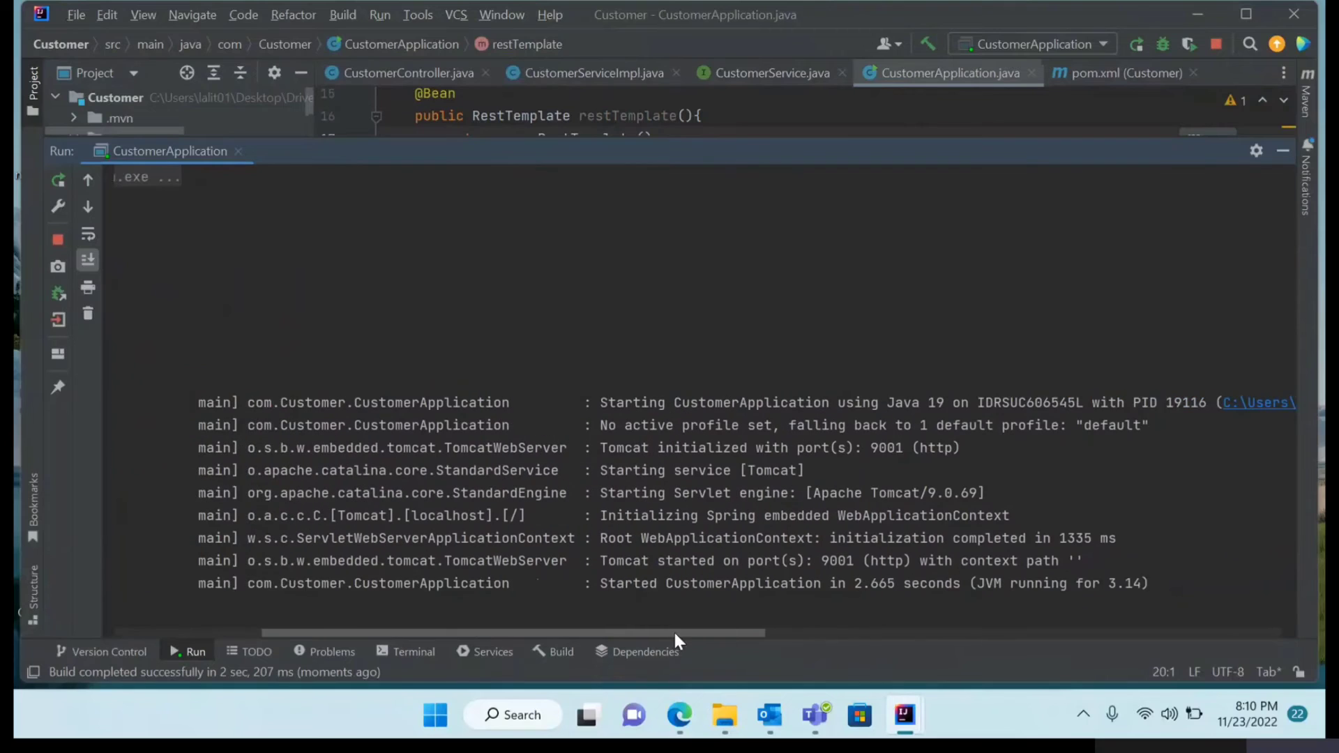
drag(747, 597, 607, 586)
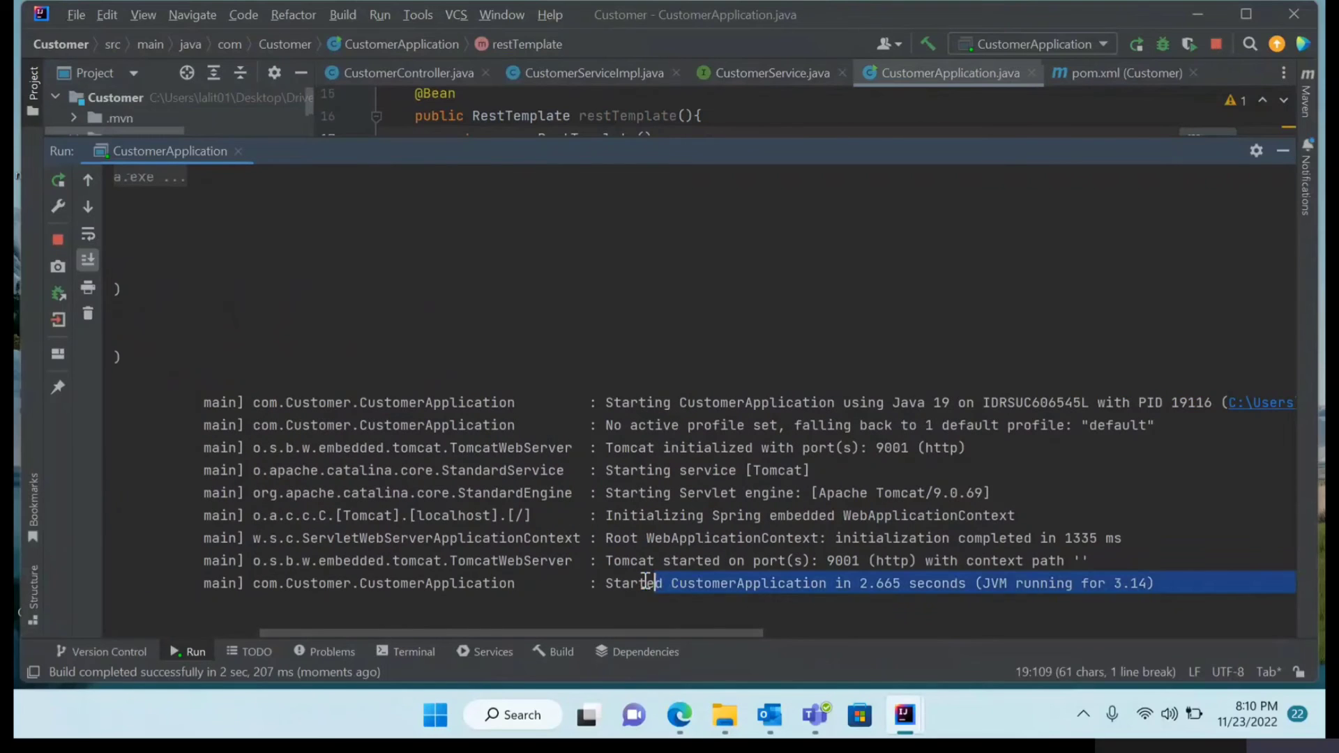
click(711, 600)
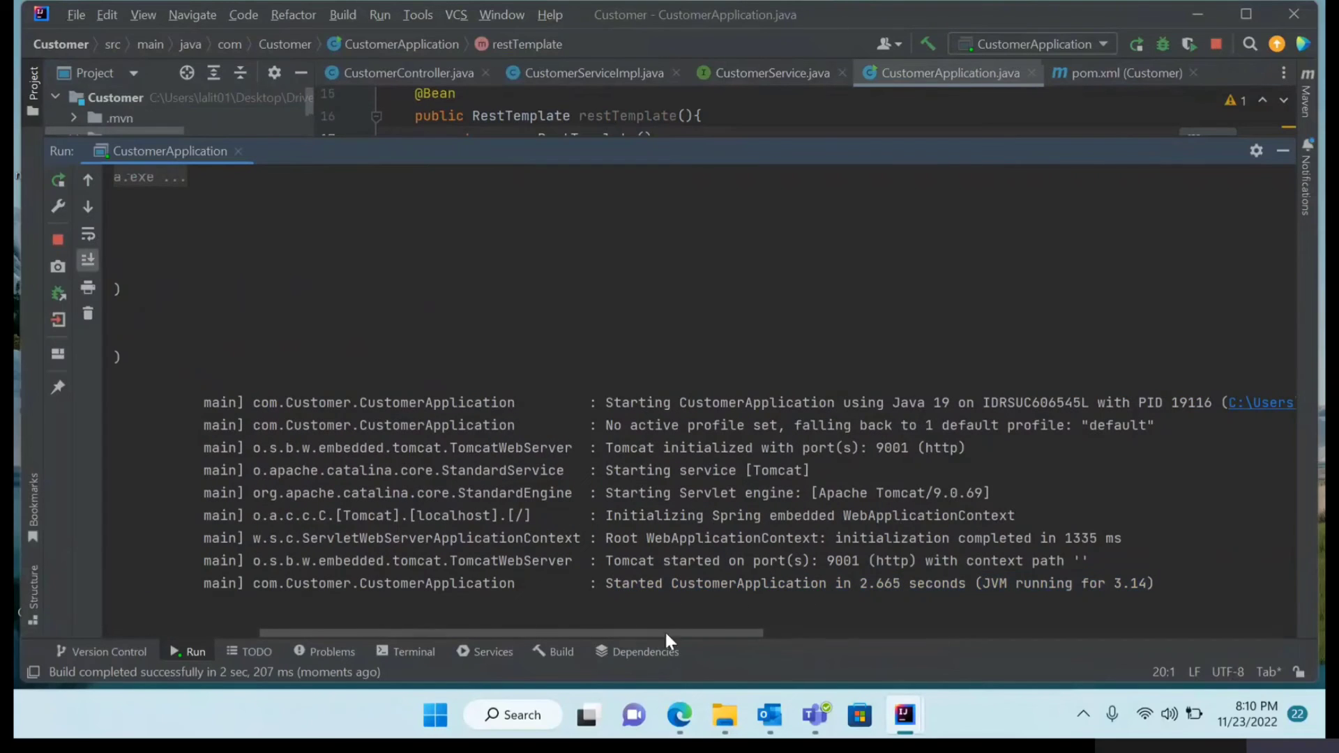
- Check the customer 1 JSON at localhost:9001/customer/1 in Edge, then minimize Edge
drag(593, 143, 580, 294)
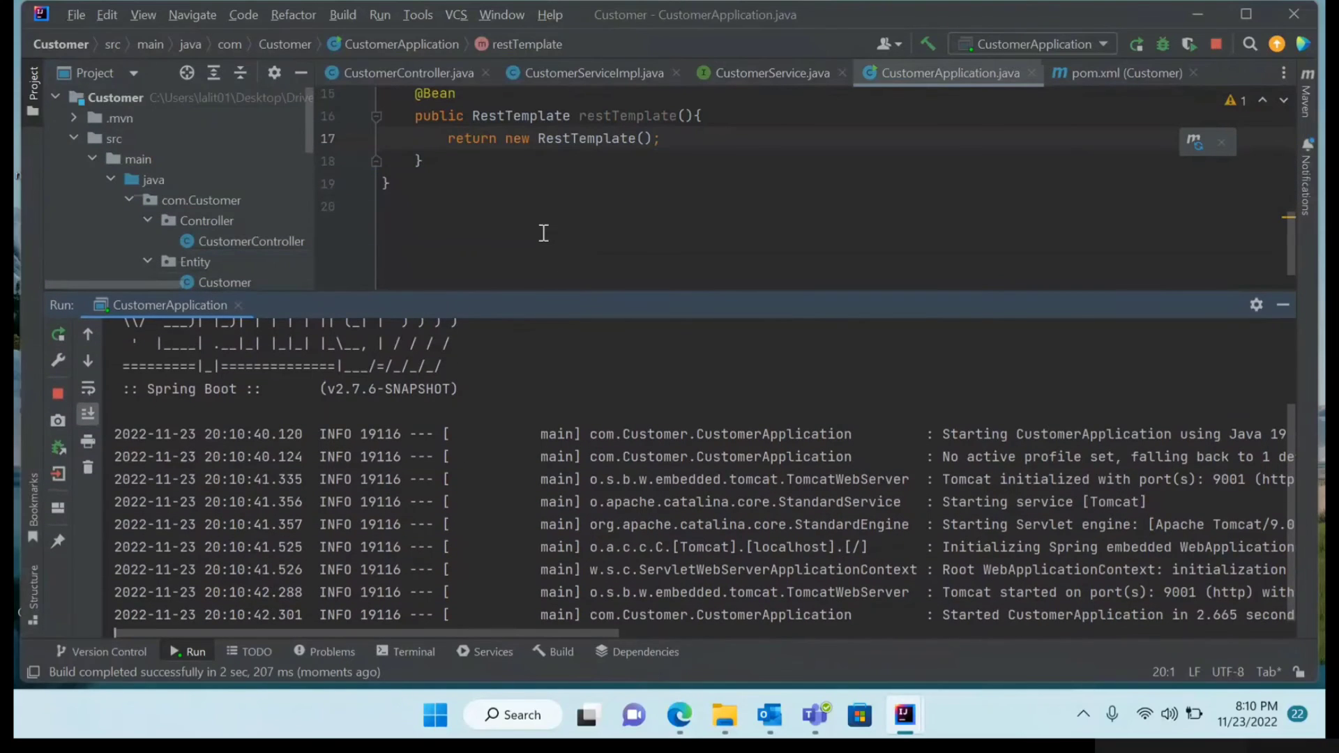
scroll(541, 230, up, 3)
scroll(544, 251, up, 2)
scroll(549, 282, up, 1)
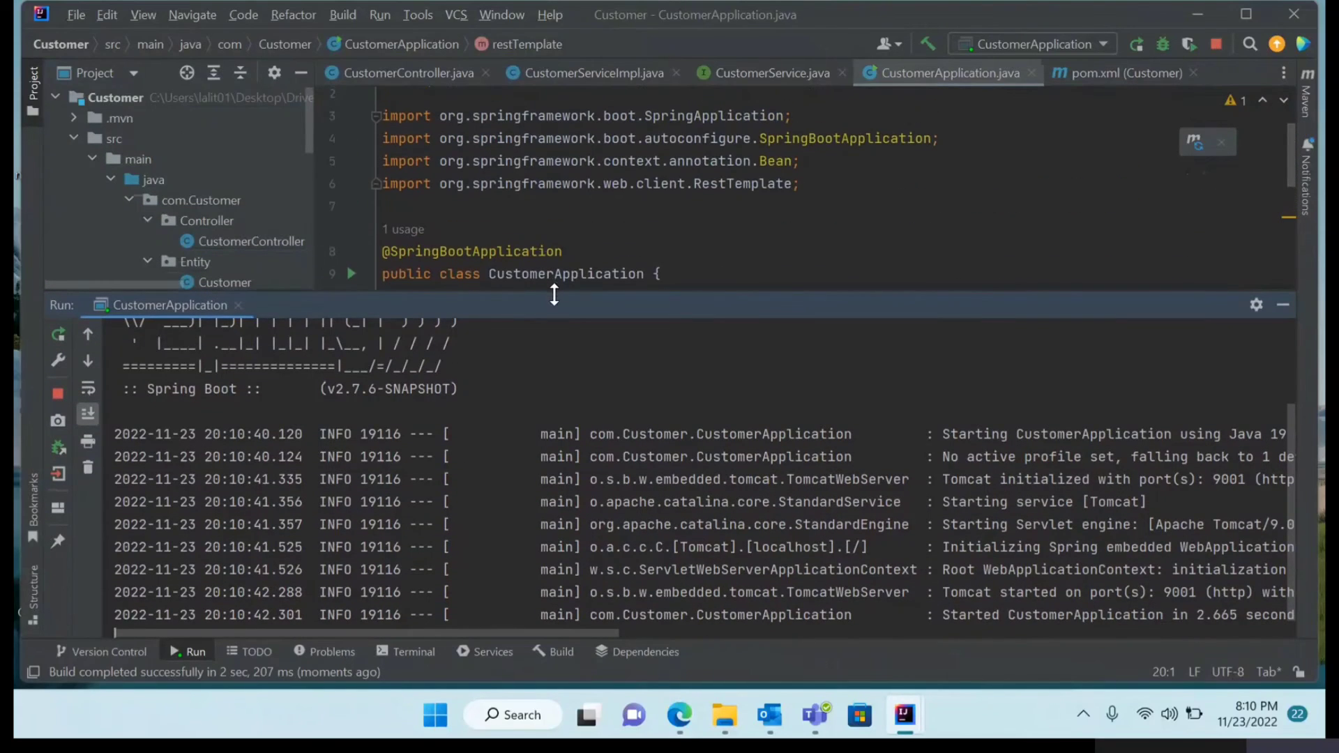
drag(554, 296, 525, 498)
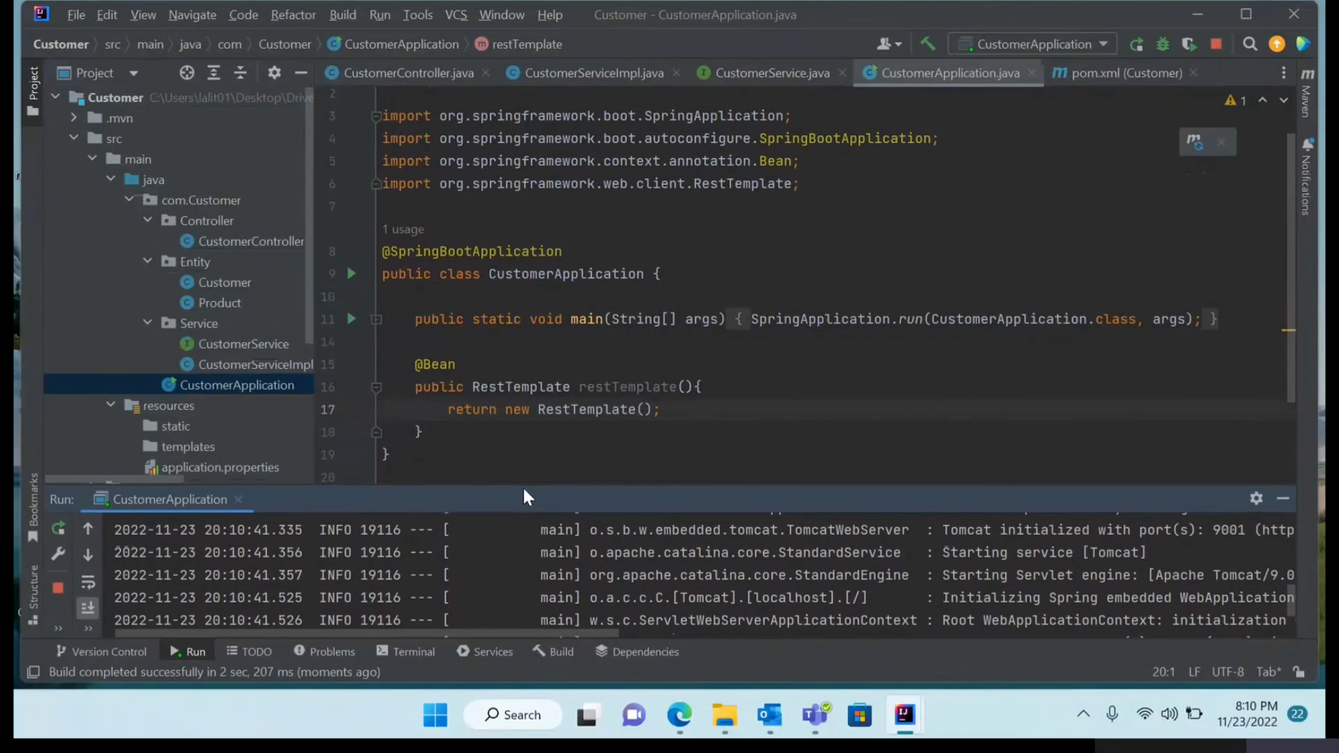
scroll(522, 435, up, 1)
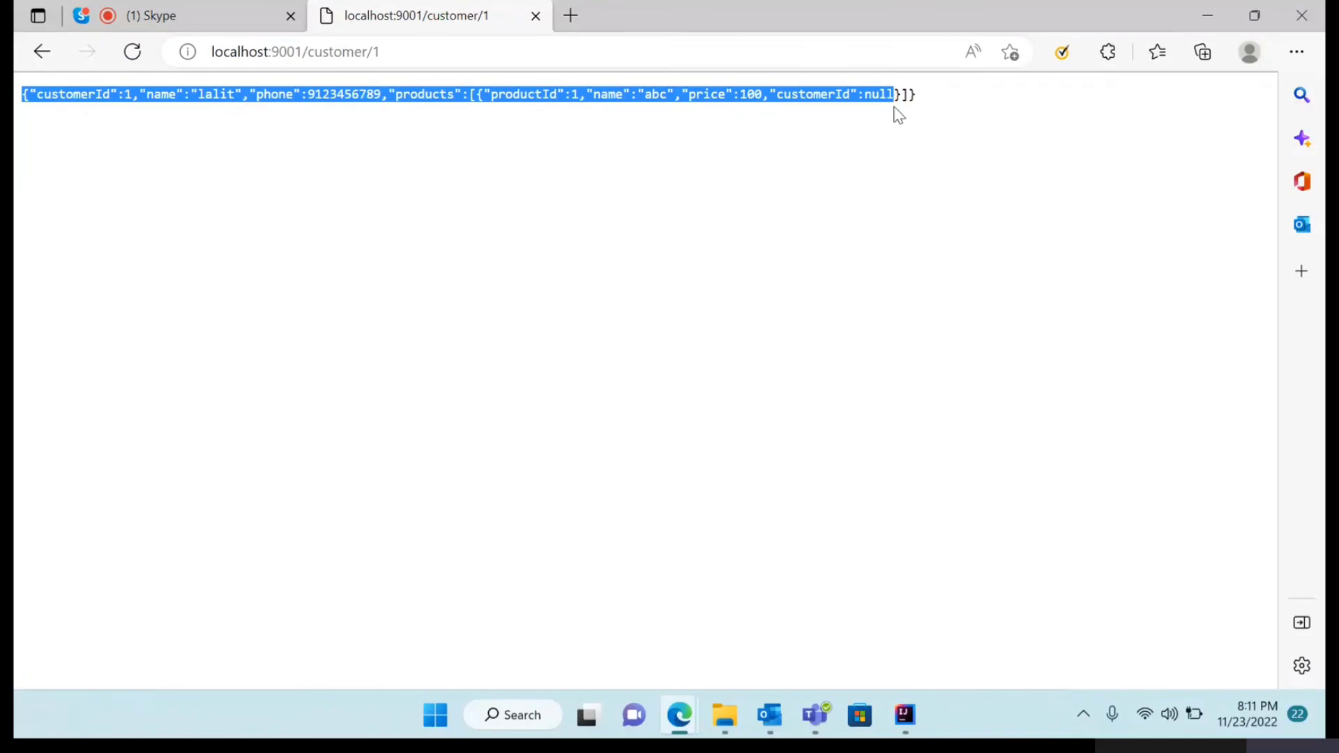
drag(23, 92, 924, 114)
click(1209, 7)
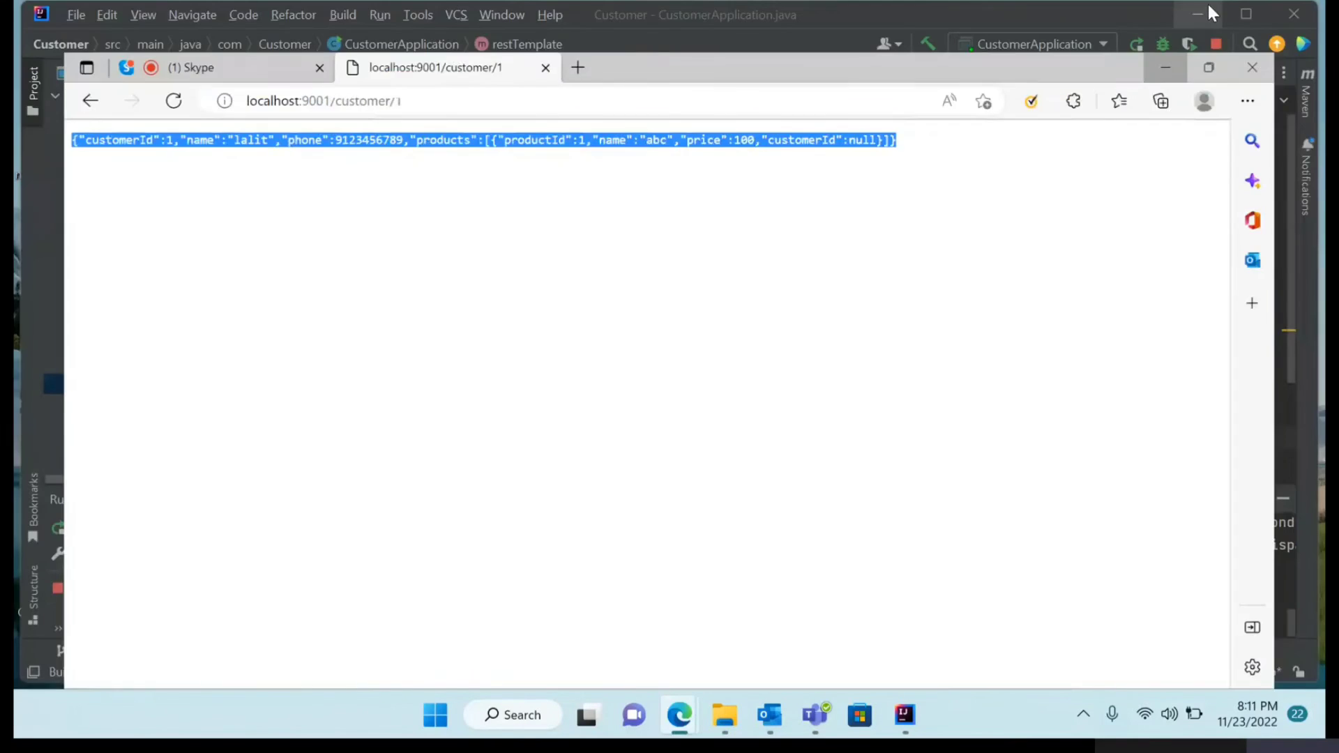
- Enlarge the Run console to show the dispatcher servlet initialization log lines
drag(787, 489, 814, 145)
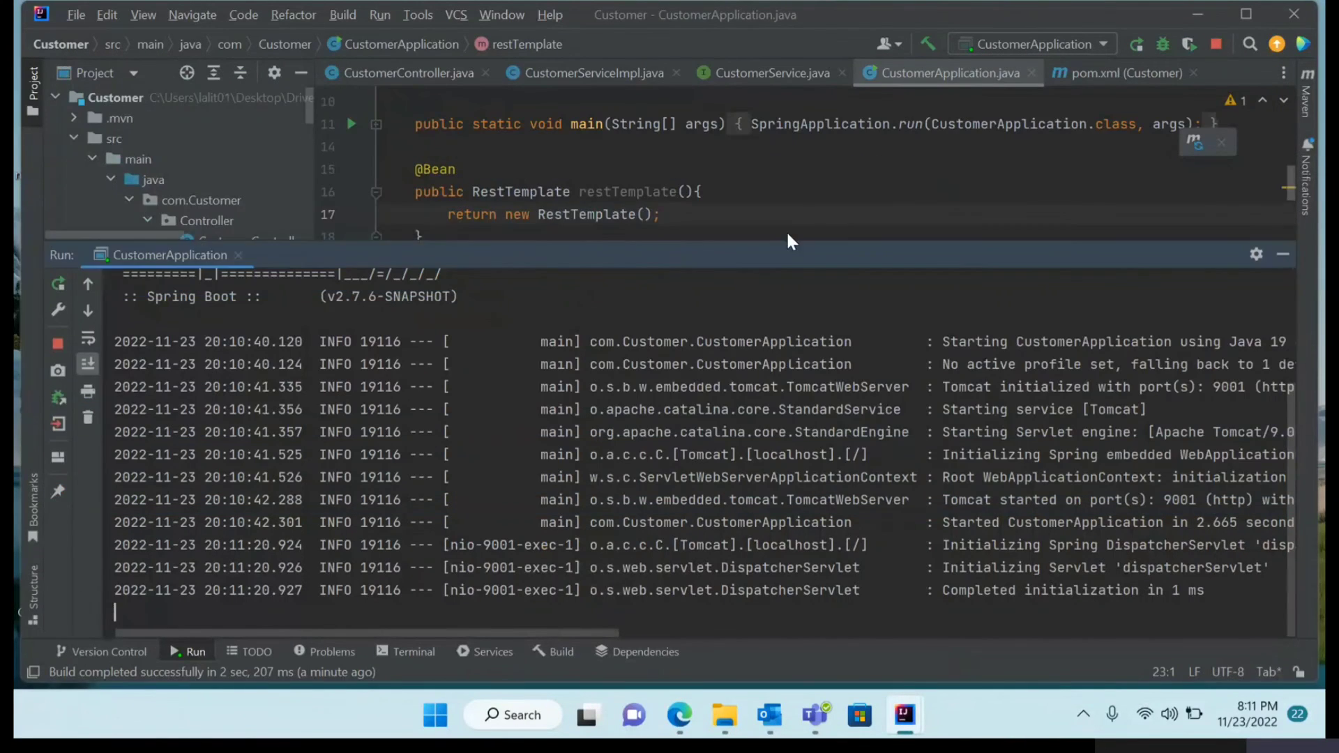